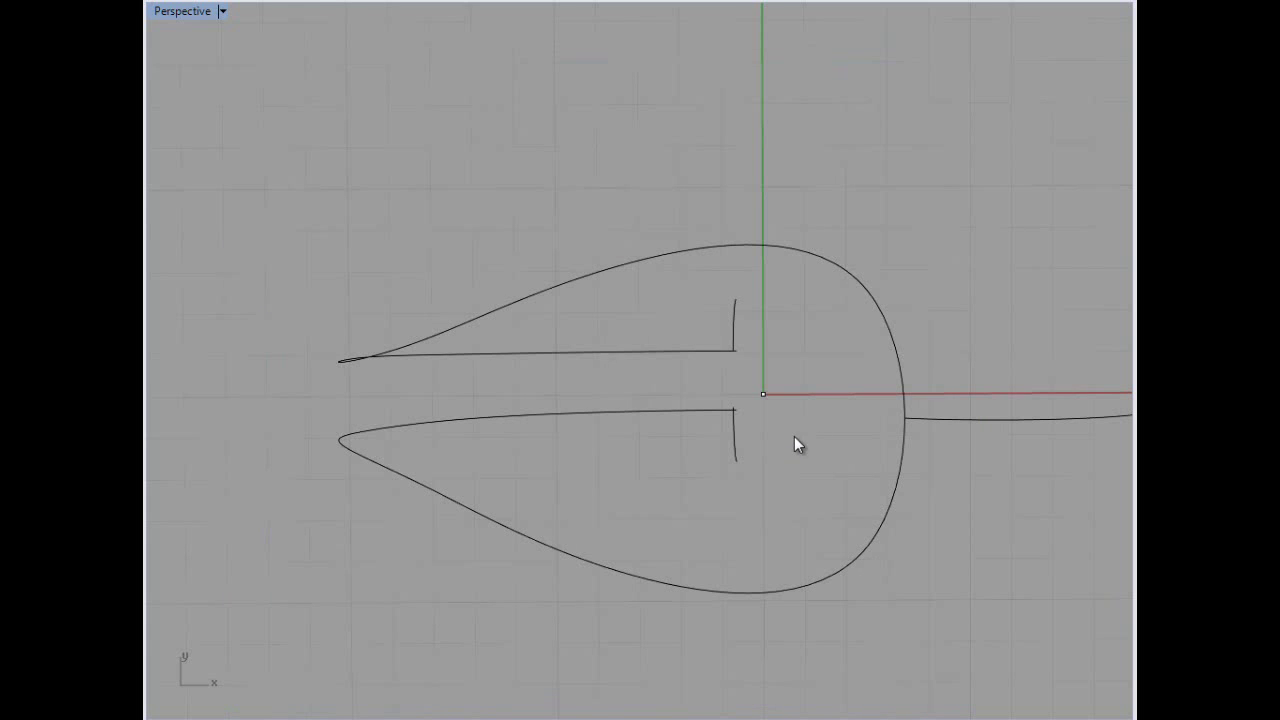
Examine the rail curve and the profile curves of the ring from several angles.
{"action": "right_click_drag", "start_coordinate": [797, 445], "coordinate": [787, 366]}
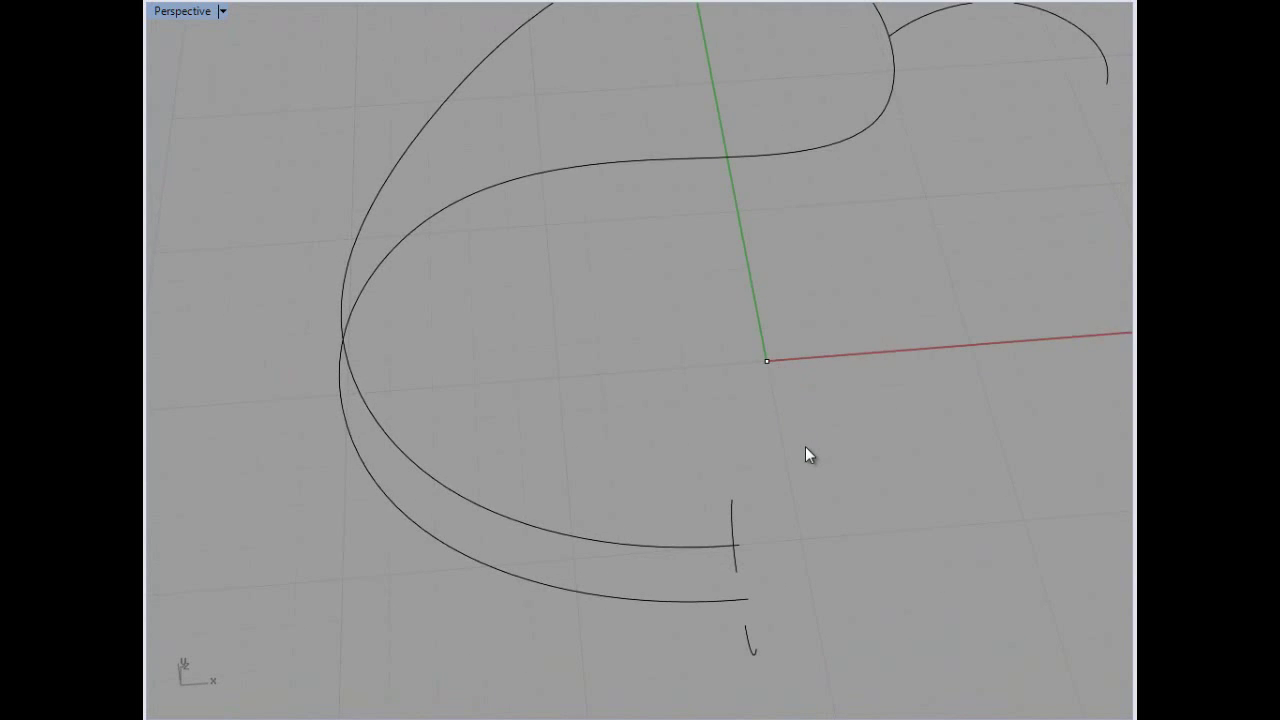
{"action": "scroll", "coordinate": [805, 445], "scroll_direction": "down", "scroll_amount": 9}
{"action": "right_click_drag", "start_coordinate": [897, 427], "coordinate": [964, 363]}
{"action": "scroll", "coordinate": [964, 363], "scroll_direction": "down", "scroll_amount": 4}
{"action": "scroll", "coordinate": [1046, 365], "scroll_direction": "up", "scroll_amount": 6}
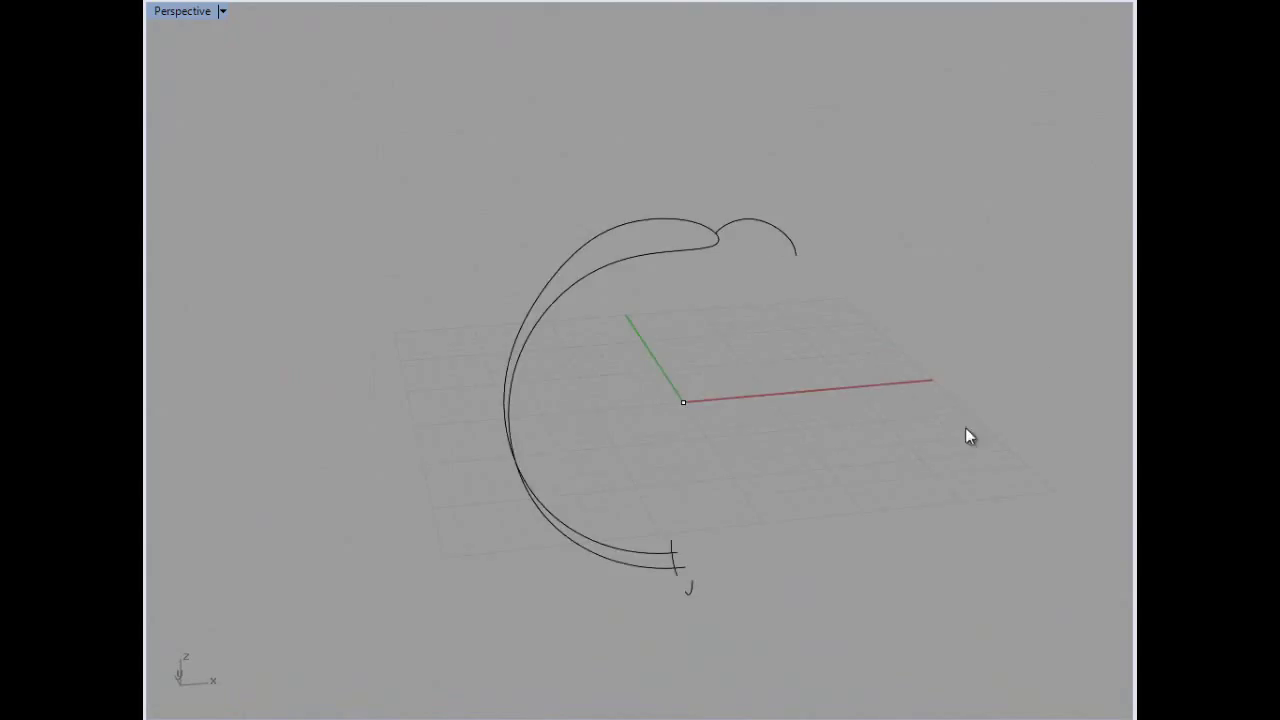
{"action": "right_click_drag", "start_coordinate": [965, 427], "coordinate": [927, 479]}
{"action": "scroll", "coordinate": [927, 479], "scroll_direction": "up", "scroll_amount": 4}
{"action": "scroll", "coordinate": [927, 479], "scroll_direction": "down", "scroll_amount": 2}
{"action": "scroll", "coordinate": [660, 457], "scroll_direction": "up", "scroll_amount": 2}
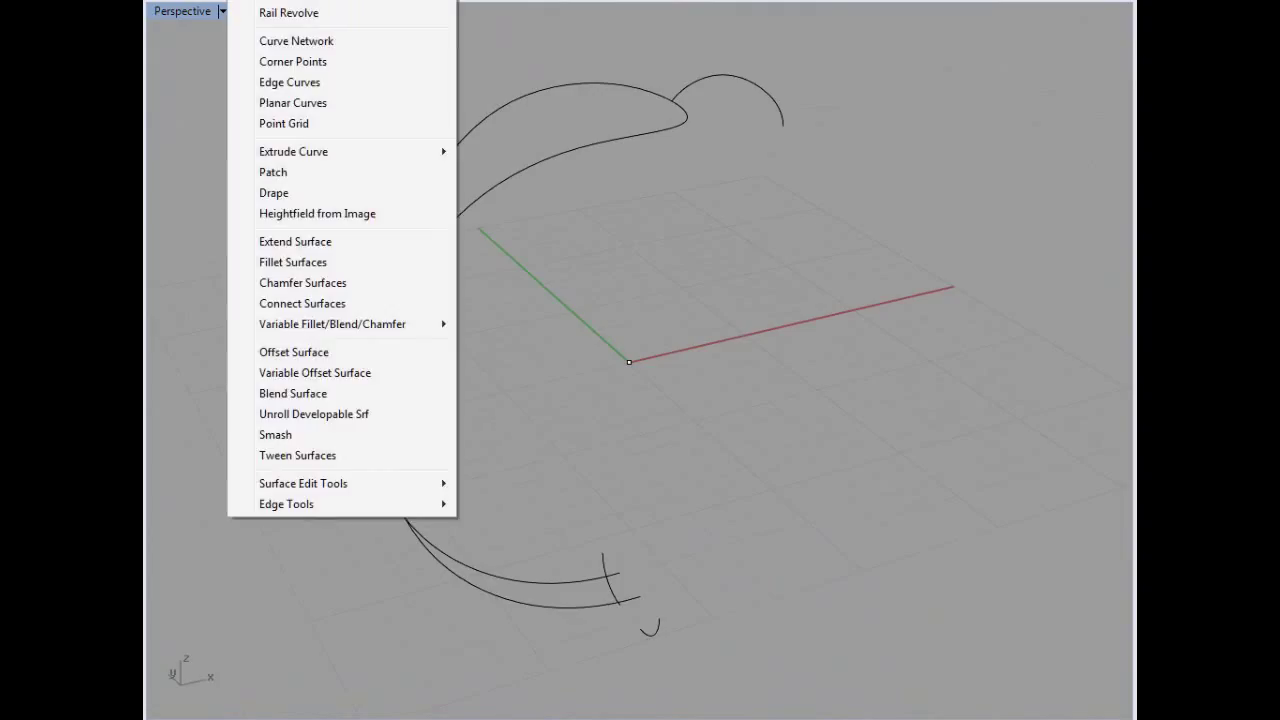
Create a one-rail sweep along the teardrop-shaped rail through the cross-section curves, using freeform style without simplifying the shapes.
{"action": "left_click", "coordinate": [377, 39]}
{"action": "left_click", "coordinate": [523, 180]}
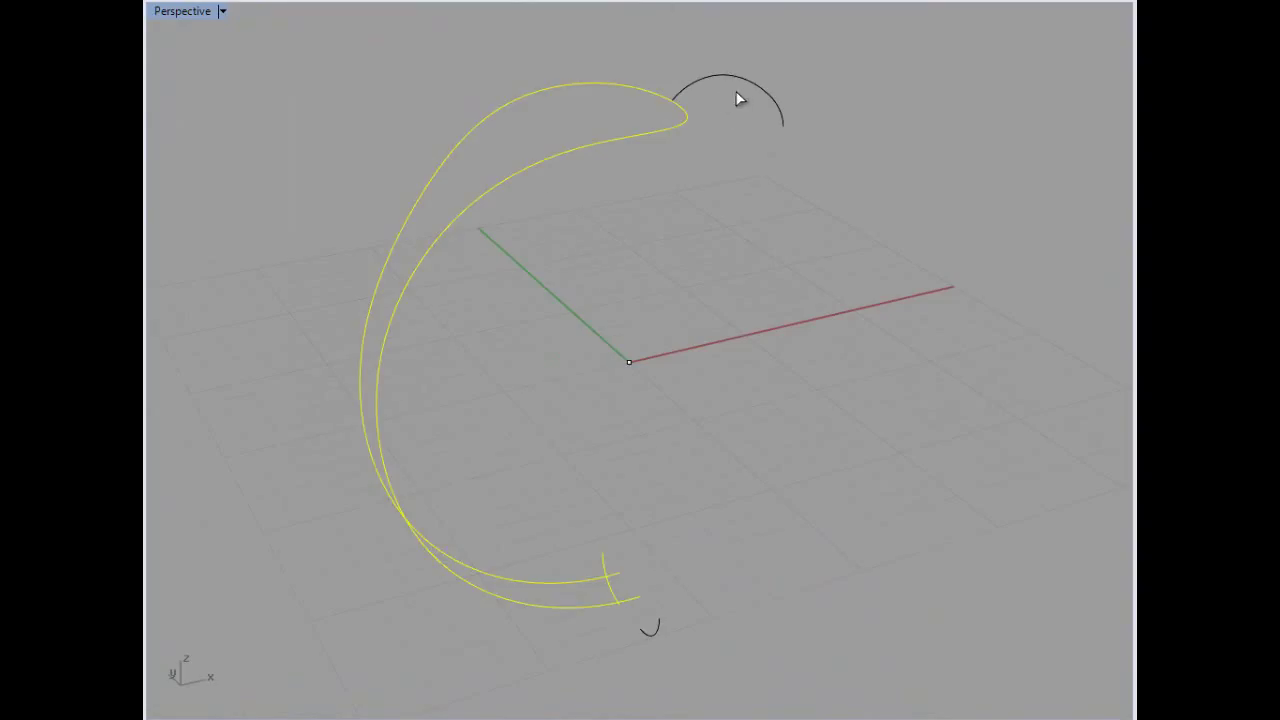
{"action": "left_click", "coordinate": [775, 98]}
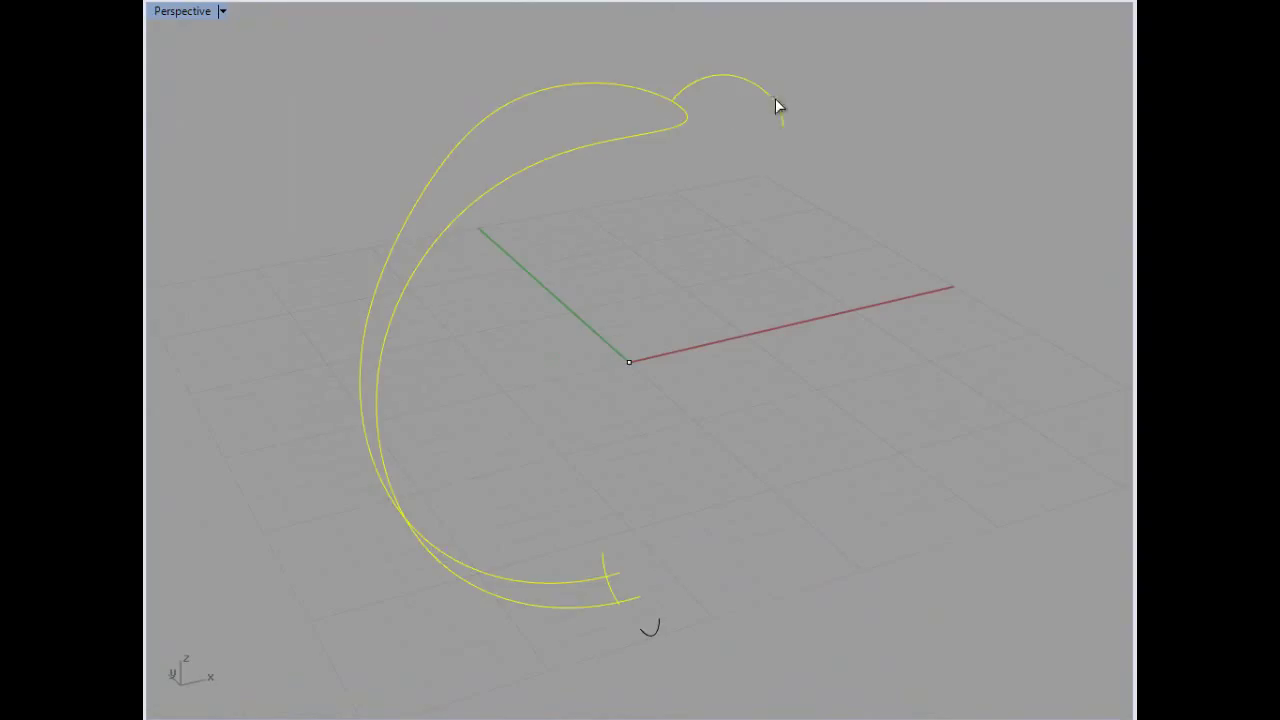
{"action": "left_click", "coordinate": [658, 633]}
{"action": "right_click", "coordinate": [771, 621]}
{"action": "right_click_drag", "start_coordinate": [724, 498], "coordinate": [950, 594]}
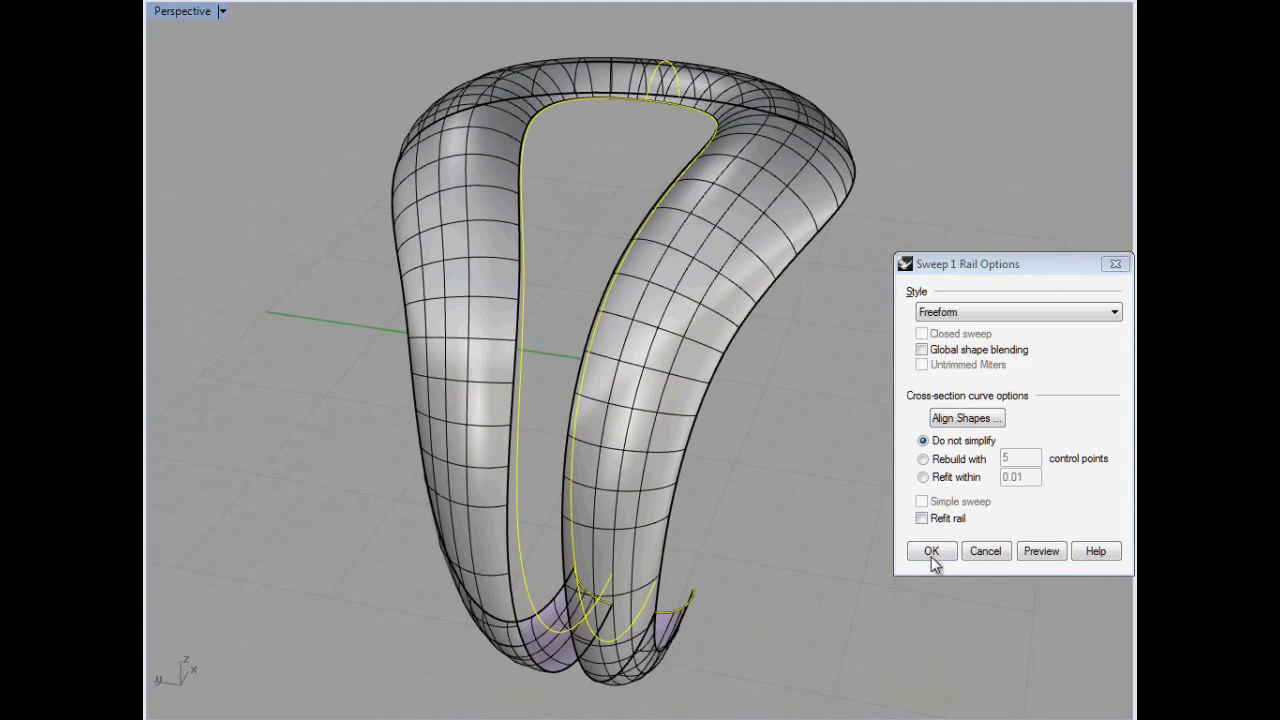
{"action": "left_click", "coordinate": [931, 553]}
Rebuild the swept surface with 22 by 6 points at degree 3 in both directions, deleting the input.
{"action": "right_click_drag", "start_coordinate": [919, 551], "coordinate": [797, 556]}
{"action": "right_click_drag", "start_coordinate": [626, 365], "coordinate": [543, 440]}
{"action": "scroll", "coordinate": [593, 457], "scroll_direction": "down", "scroll_amount": 3}
{"action": "scroll", "coordinate": [598, 457], "scroll_direction": "up", "scroll_amount": 4}
{"action": "right_click_drag", "start_coordinate": [766, 525], "coordinate": [714, 453]}
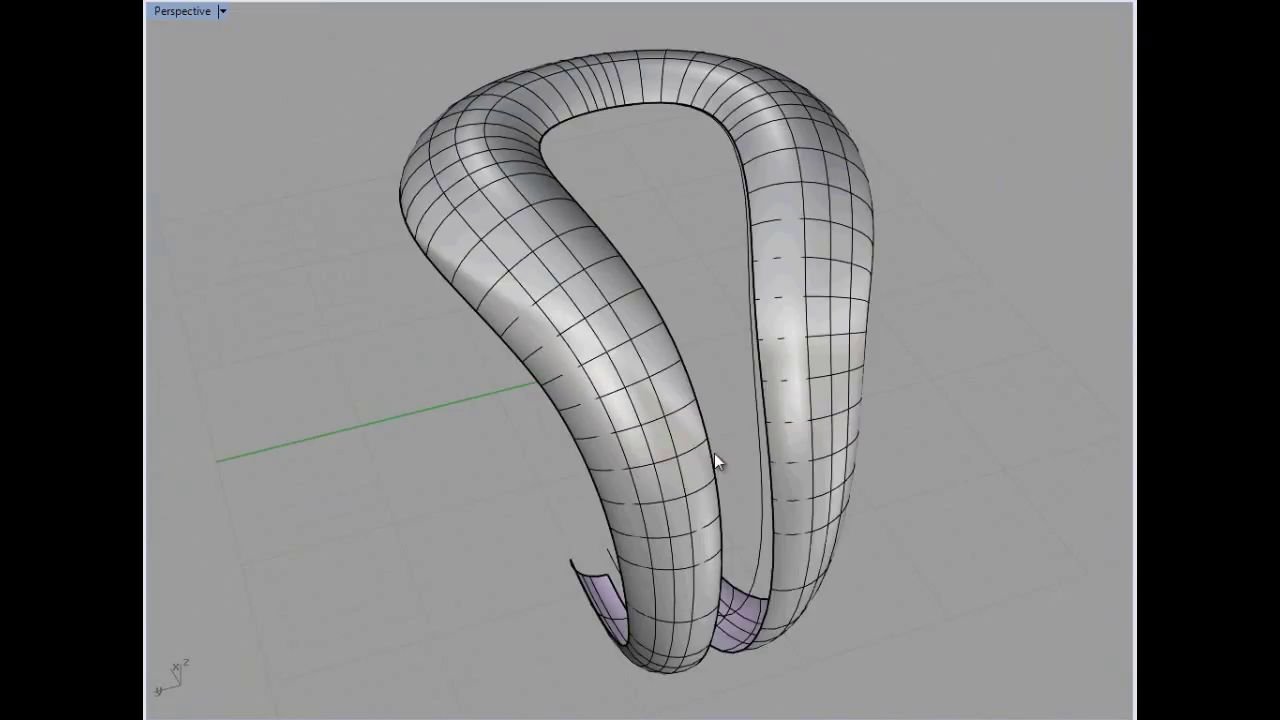
{"action": "left_click", "coordinate": [588, 327]}
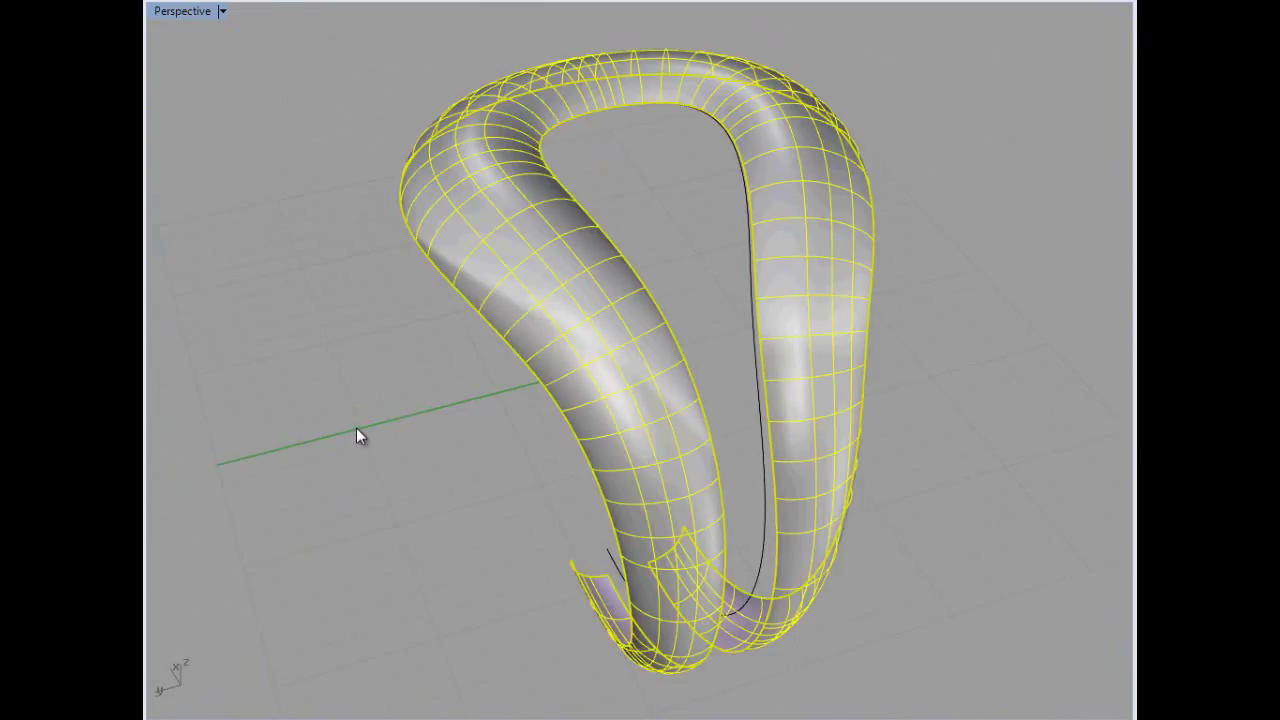
{"action": "type", "text": "rebuild"}
{"action": "key", "text": "Return"}
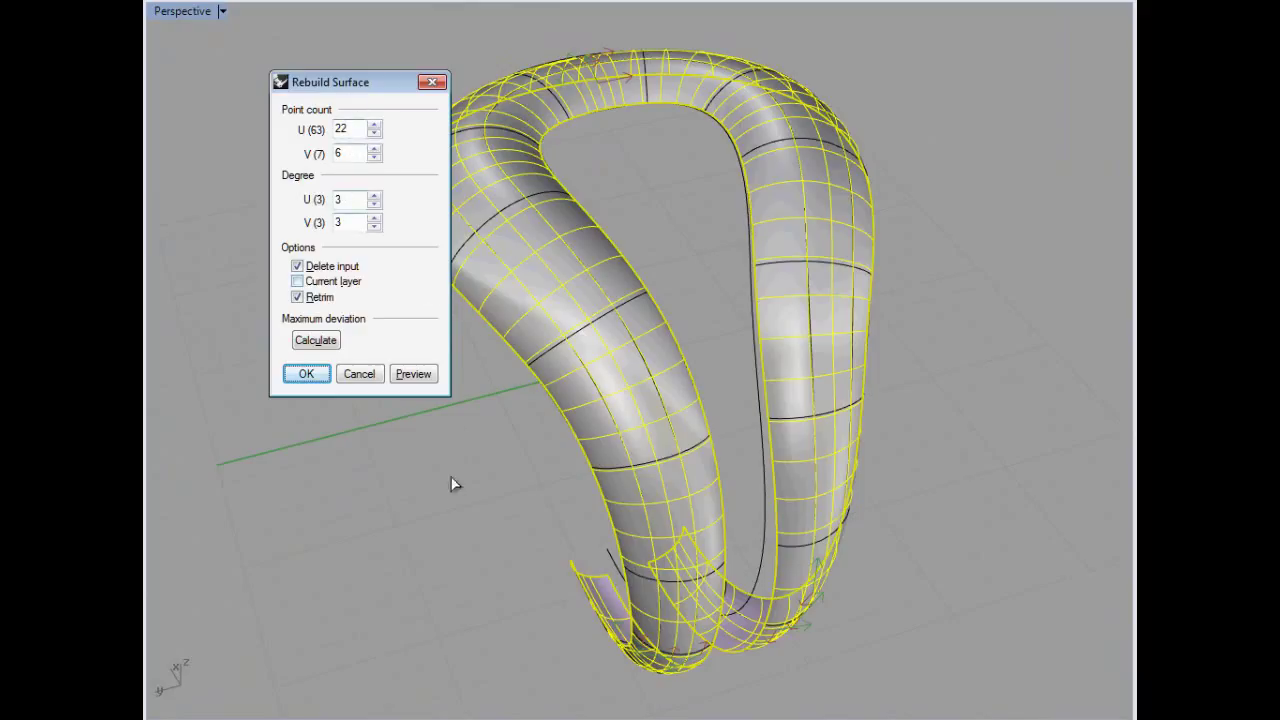
{"action": "left_click", "coordinate": [307, 375]}
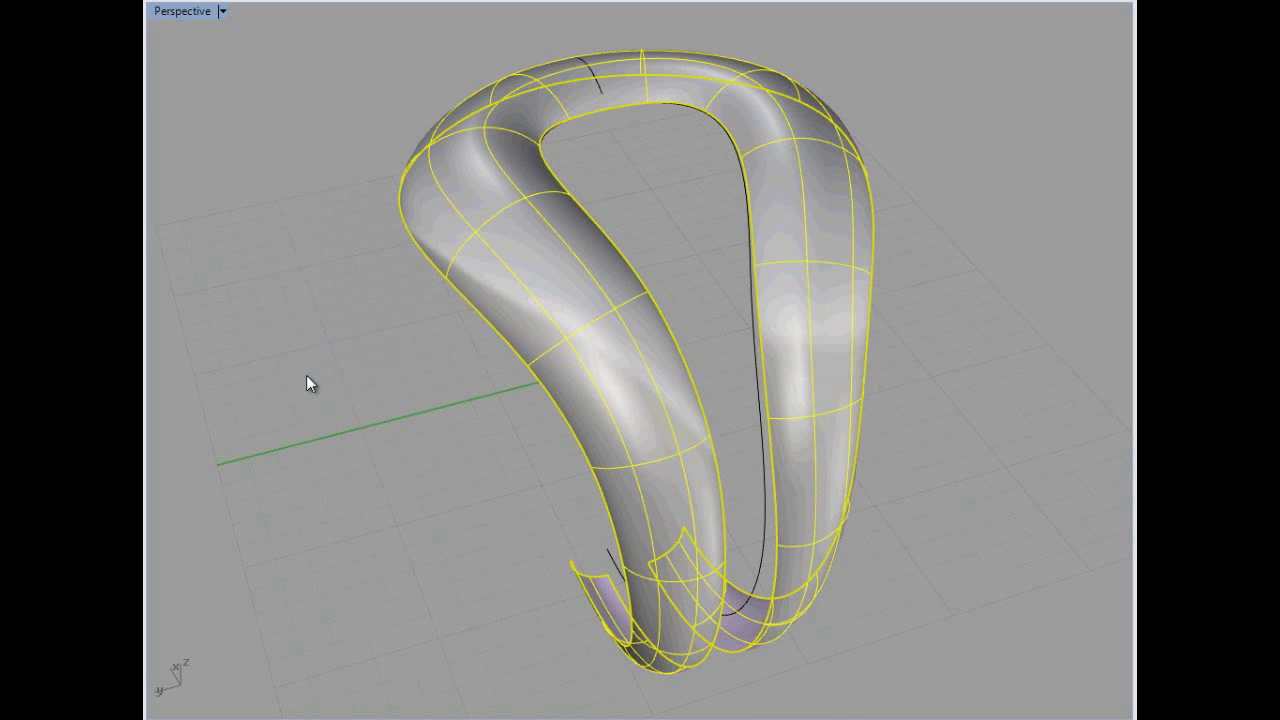
{"action": "left_click", "coordinate": [369, 454]}
Turn on T-Splines edit mode and set it to edge selection for the ring surface.
{"action": "right_click_drag", "start_coordinate": [371, 445], "coordinate": [350, 355]}
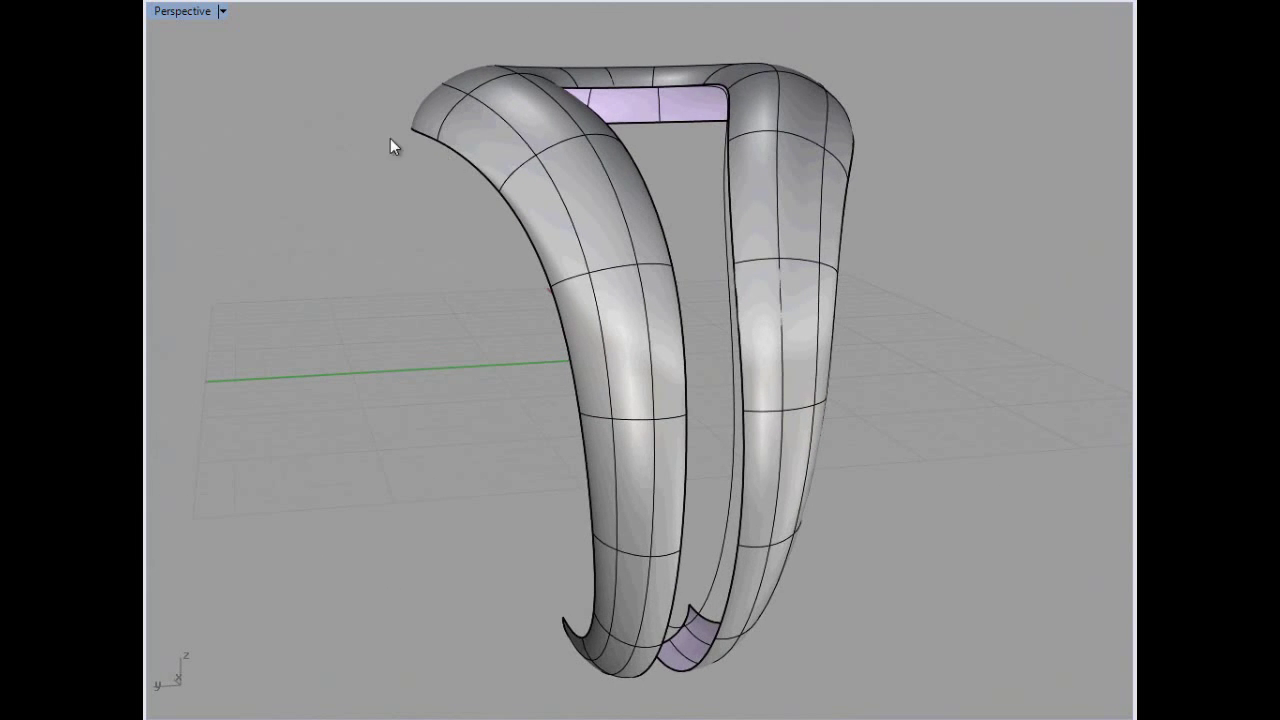
{"action": "scroll", "coordinate": [296, 101], "scroll_direction": "up", "scroll_amount": 4}
{"action": "middle_click", "coordinate": [299, 102]}
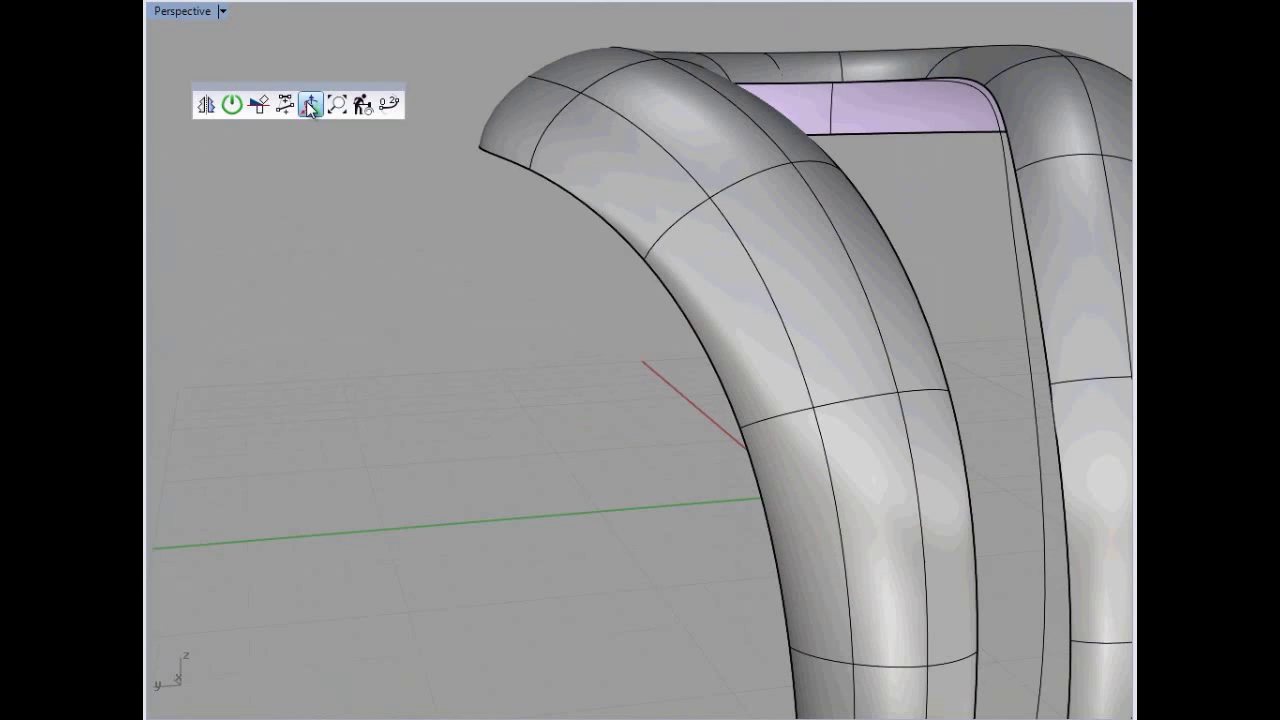
{"action": "left_click", "coordinate": [232, 104]}
{"action": "scroll", "coordinate": [431, 195], "scroll_direction": "down", "scroll_amount": 3}
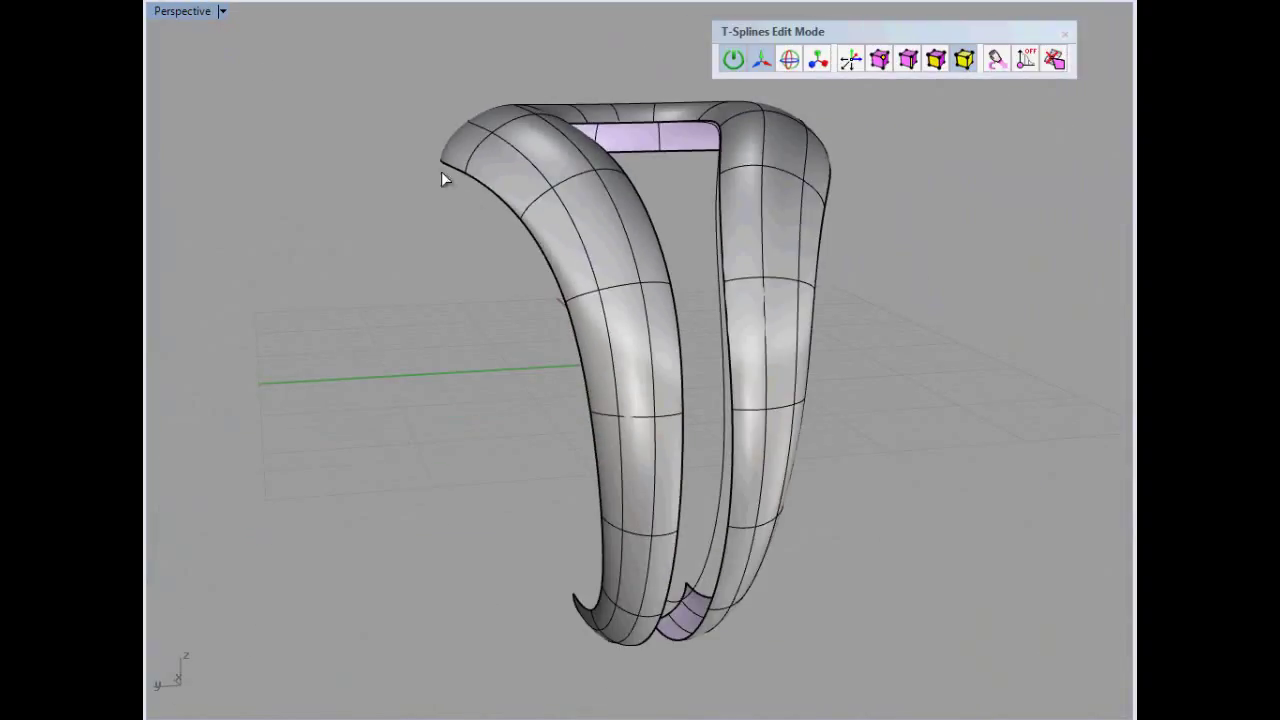
{"action": "left_click", "coordinate": [549, 205]}
{"action": "left_click", "coordinate": [389, 209]}
{"action": "right_click_drag", "start_coordinate": [354, 211], "coordinate": [306, 225]}
{"action": "right_click_drag", "start_coordinate": [903, 90], "coordinate": [863, 106]}
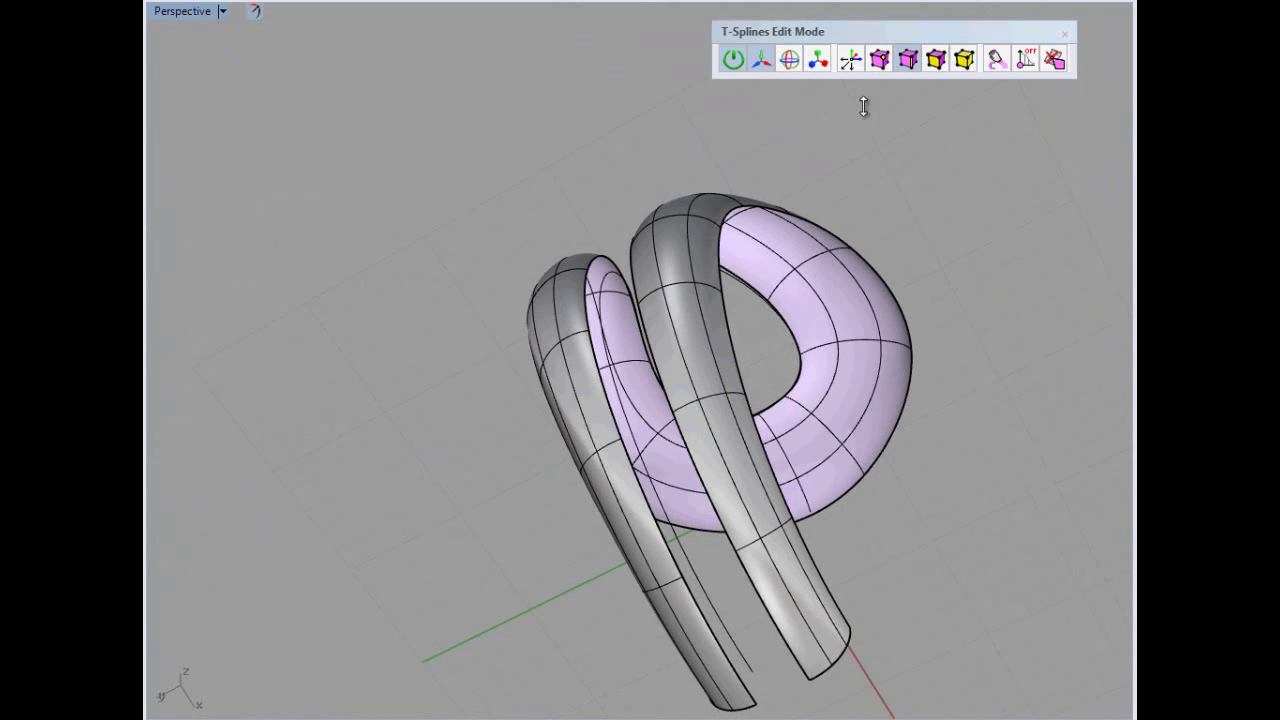
With the manipulator off, select the facing inner edges of both ring legs and weld them along the lower band.
{"action": "left_click", "coordinate": [708, 628]}
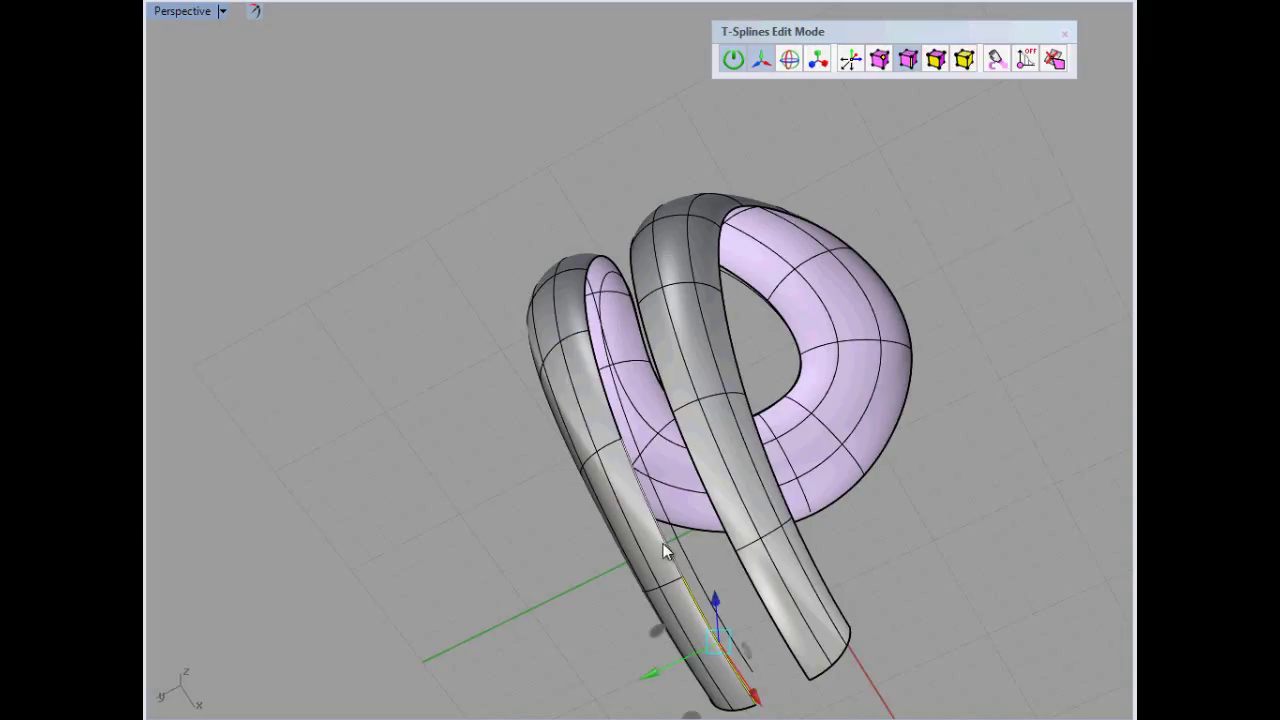
{"action": "left_click", "coordinate": [761, 59]}
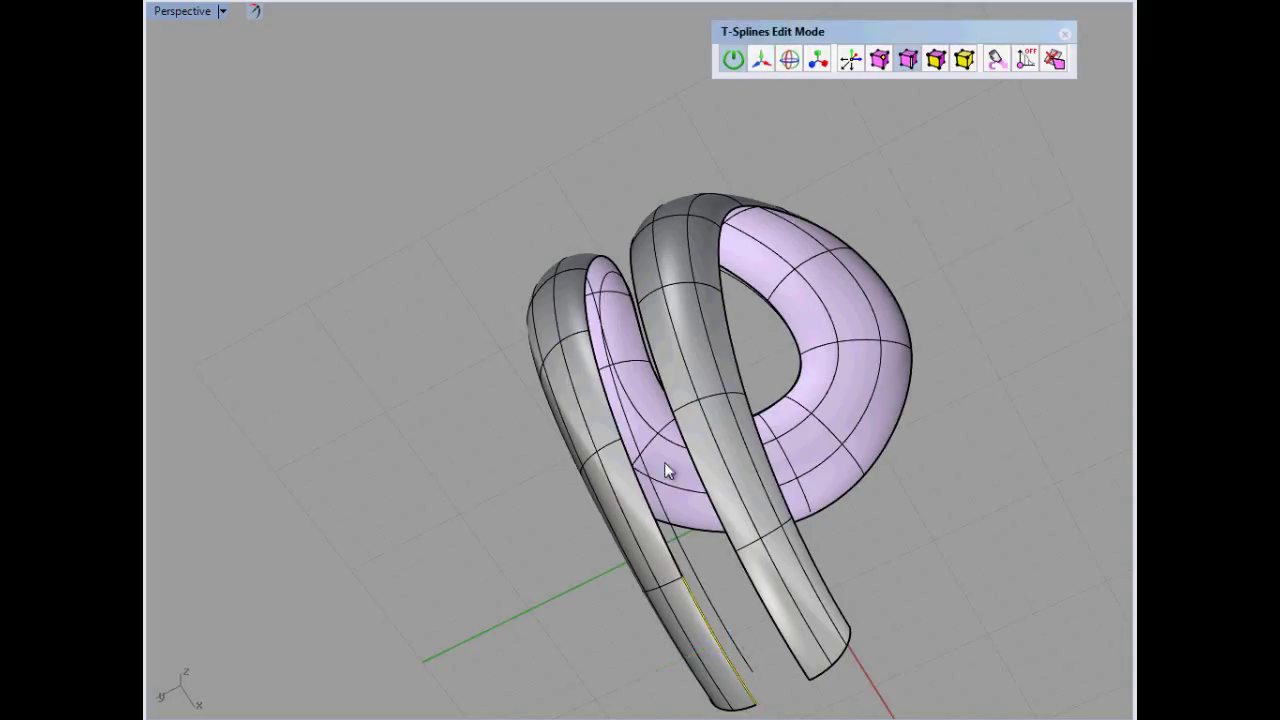
{"action": "left_click", "coordinate": [667, 550], "text": "shift"}
{"action": "left_click", "coordinate": [606, 402], "text": "shift"}
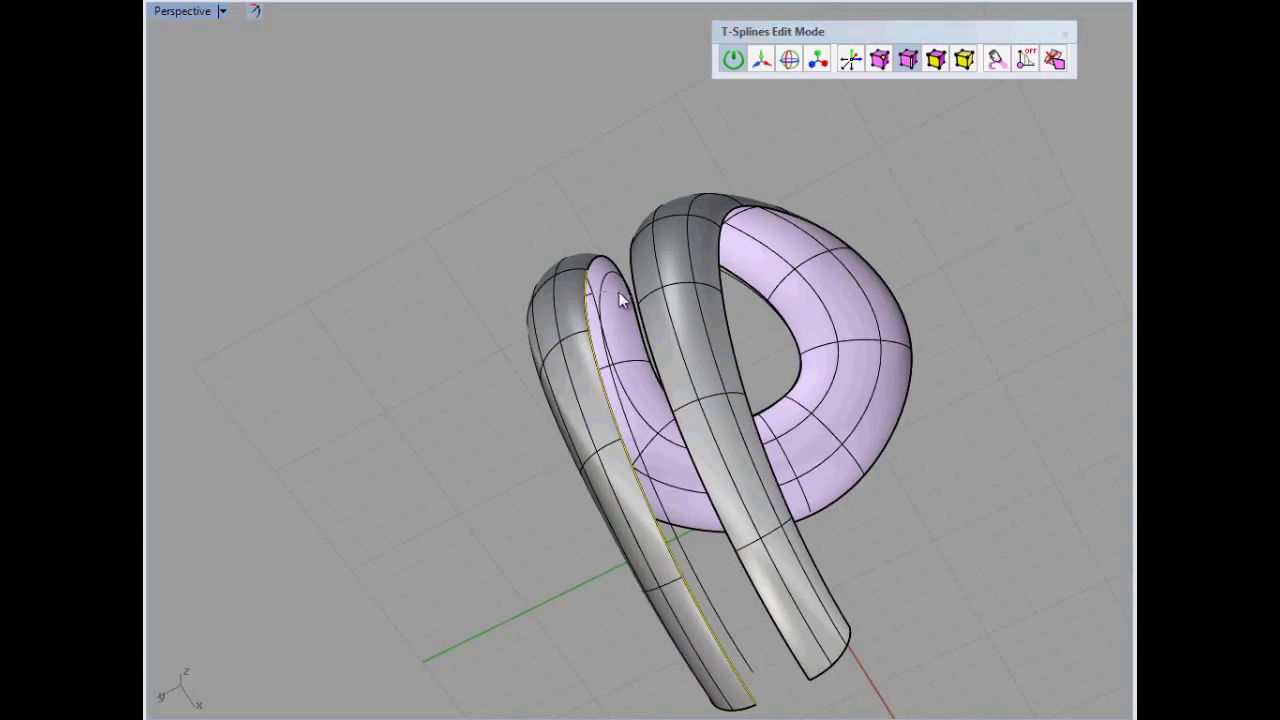
{"action": "left_click", "coordinate": [653, 355]}
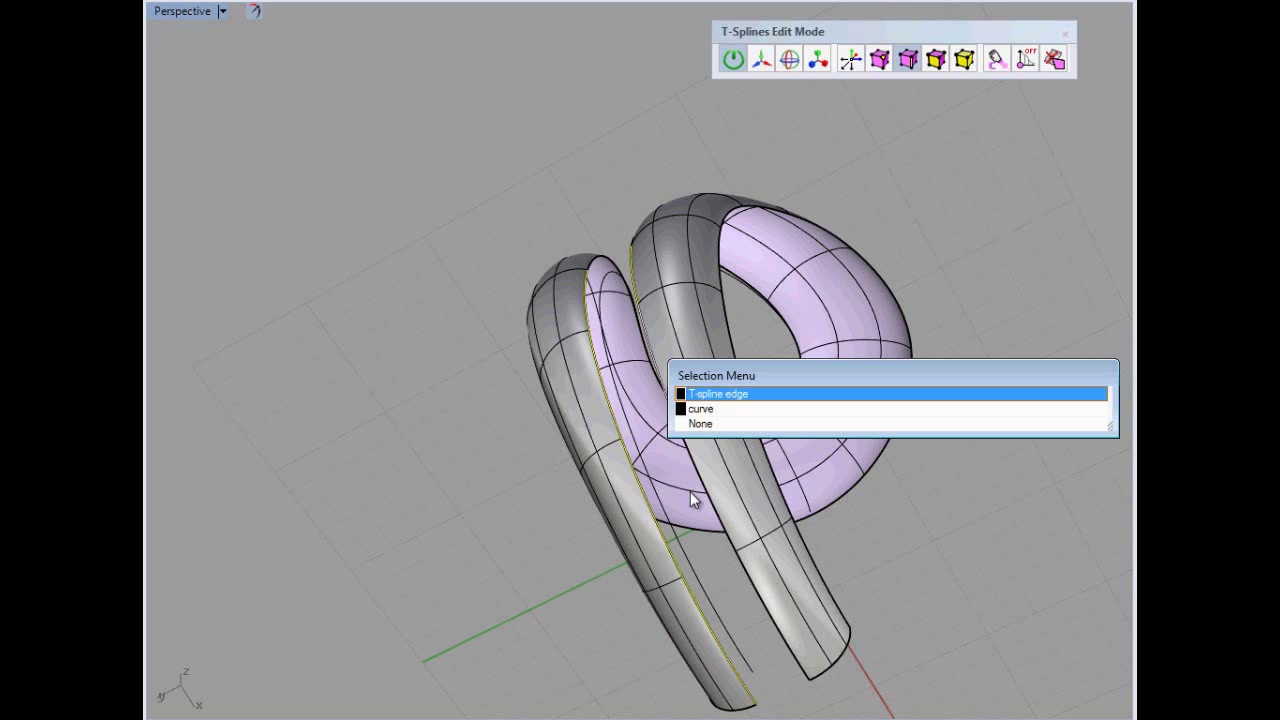
{"action": "left_click", "coordinate": [712, 396]}
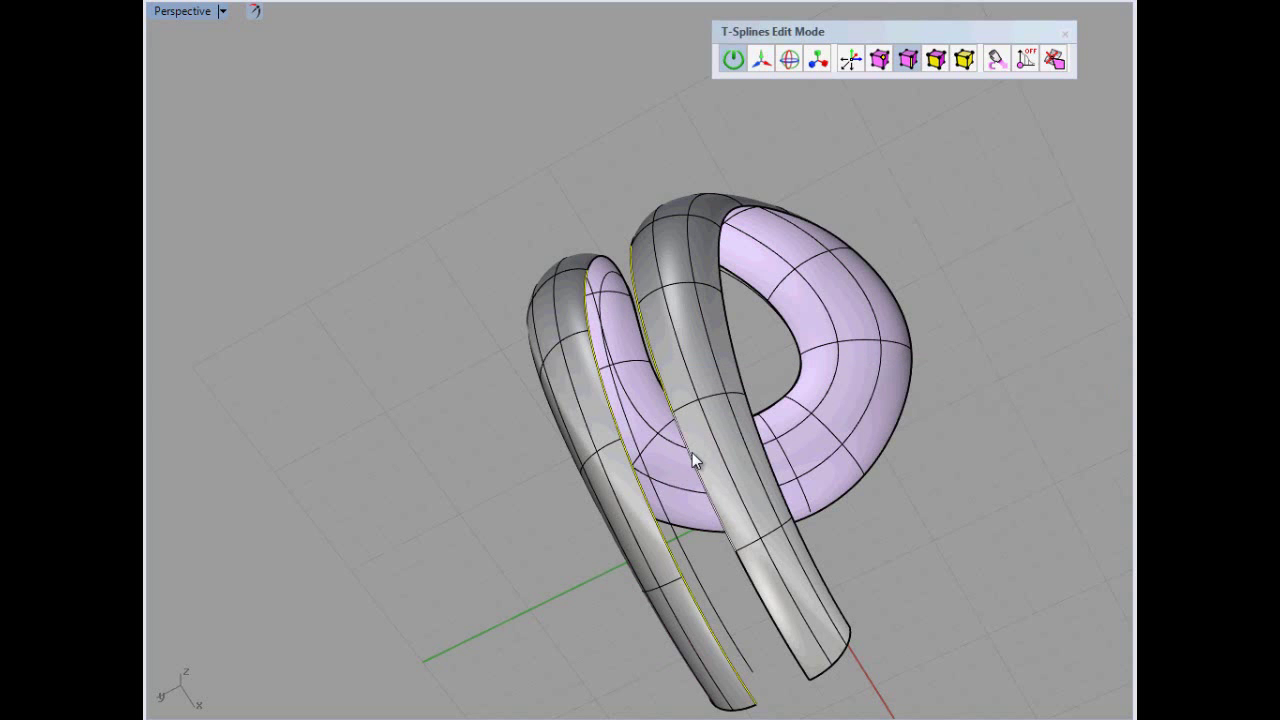
{"action": "right_click_drag", "start_coordinate": [966, 480], "coordinate": [960, 700]}
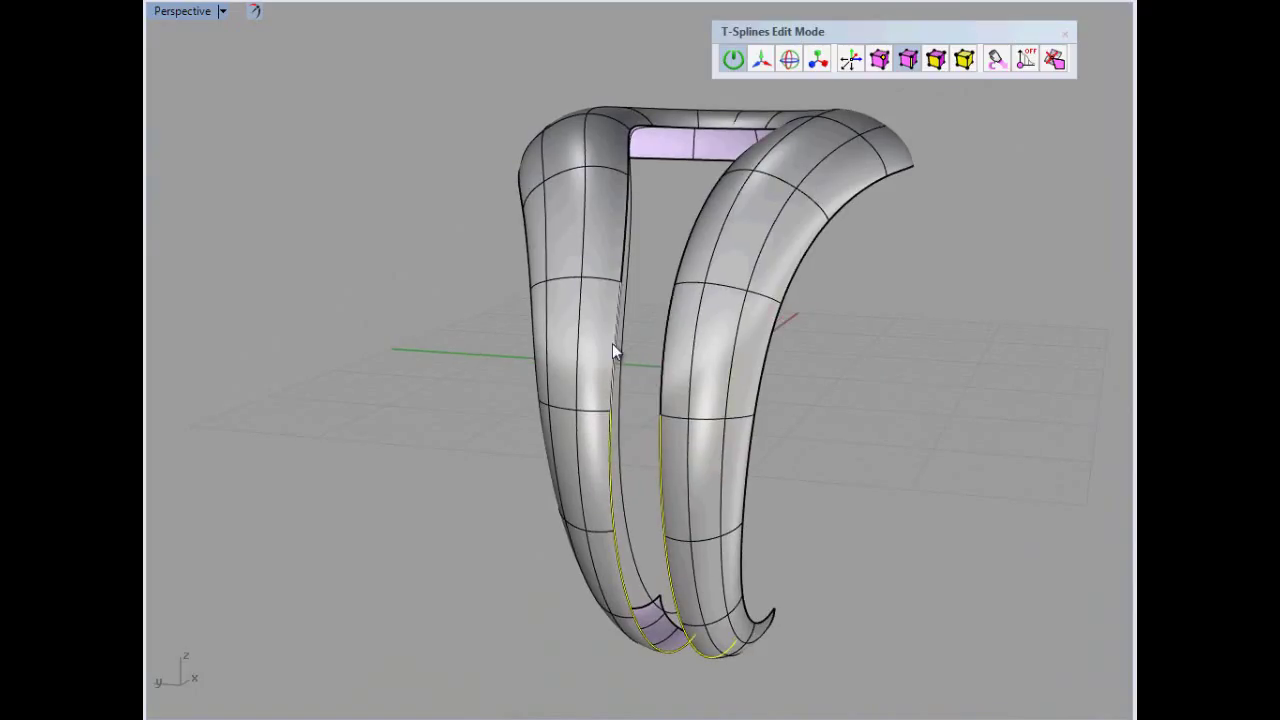
{"action": "left_click", "coordinate": [664, 334], "text": "shift"}
{"action": "left_click", "coordinate": [698, 2]}
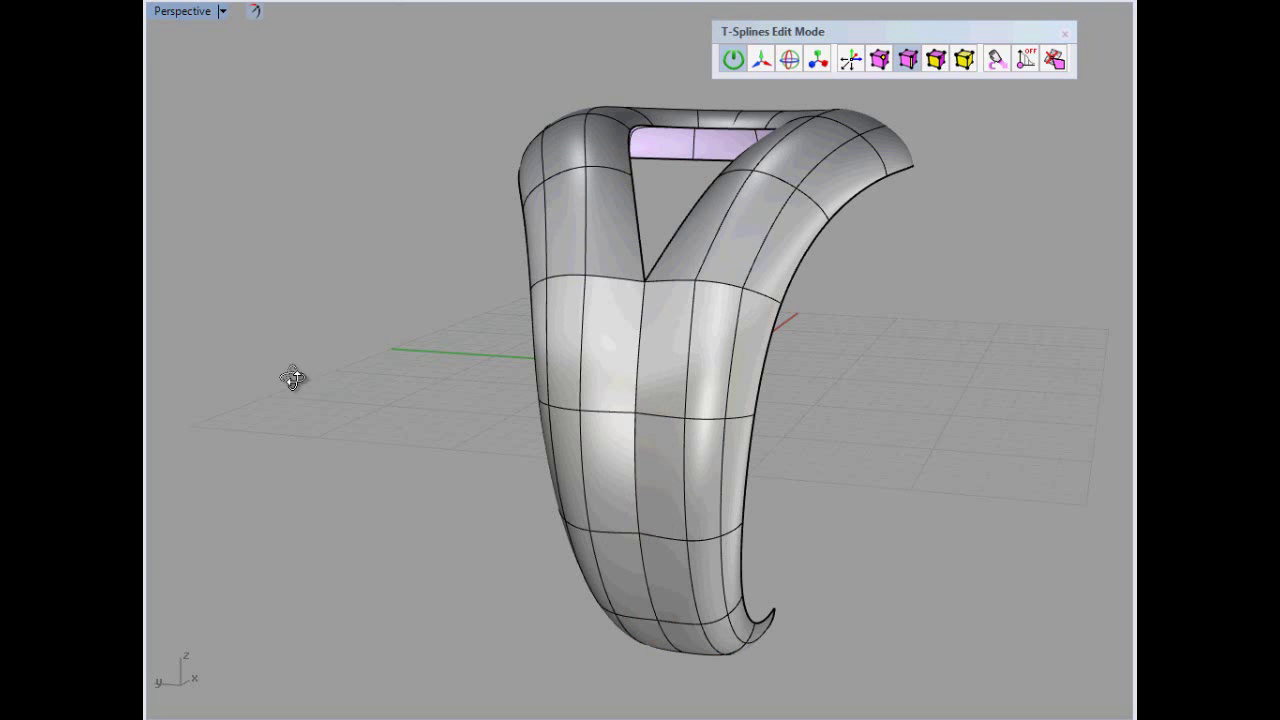
Examine the joined ring from the side and in the four-viewport layout.
{"action": "right_click_drag", "start_coordinate": [294, 378], "coordinate": [308, 440]}
{"action": "scroll", "coordinate": [308, 440], "scroll_direction": "down", "scroll_amount": 4}
{"action": "scroll", "coordinate": [644, 502], "scroll_direction": "down", "scroll_amount": 6}
{"action": "right_click_drag", "start_coordinate": [726, 530], "coordinate": [484, 424]}
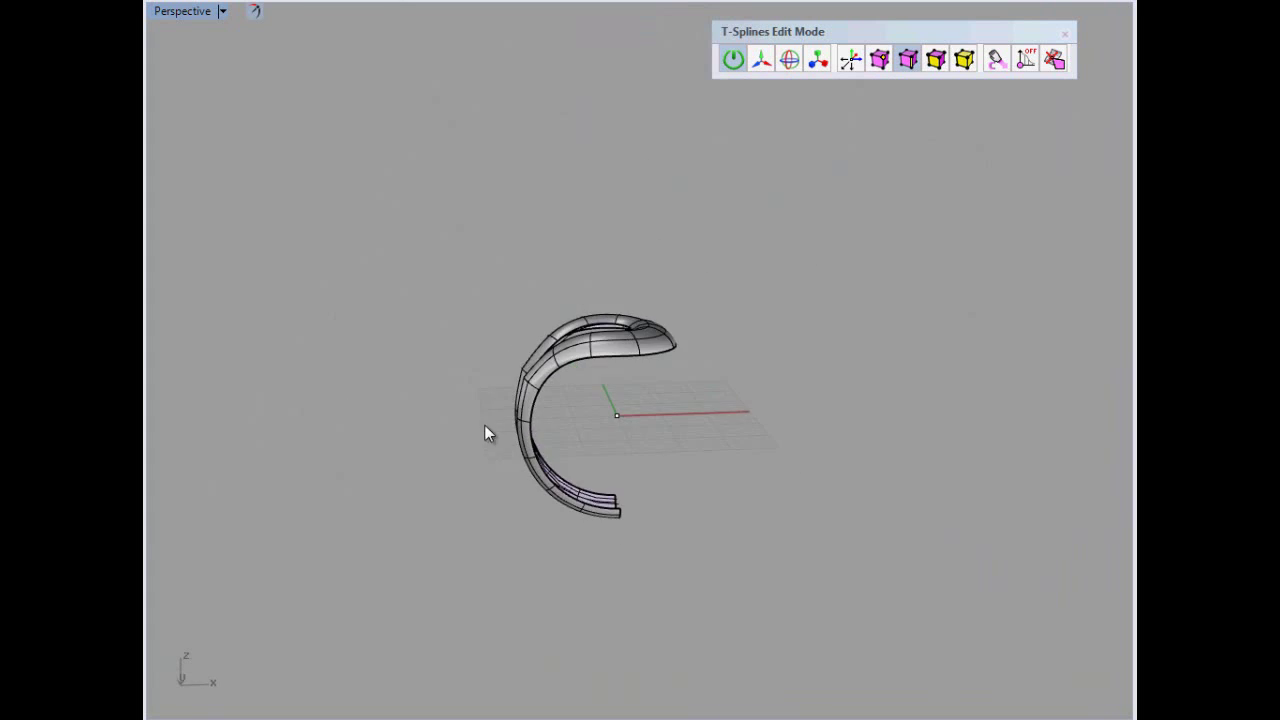
{"action": "scroll", "coordinate": [500, 378], "scroll_direction": "up", "scroll_amount": 7}
{"action": "scroll", "coordinate": [698, 492], "scroll_direction": "down", "scroll_amount": 2}
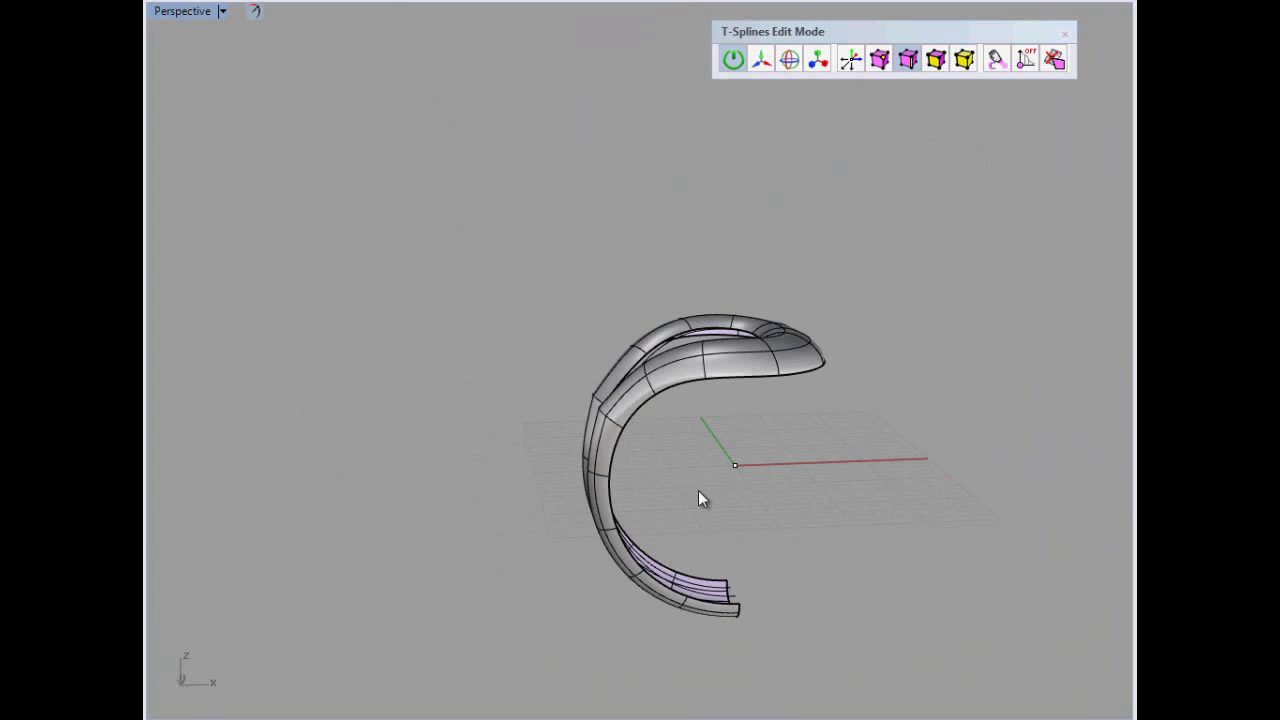
{"action": "double_click", "coordinate": [189, 16]}
{"action": "right_click_drag", "start_coordinate": [653, 467], "coordinate": [612, 463]}
{"action": "right_click_drag", "start_coordinate": [1104, 463], "coordinate": [1105, 463]}
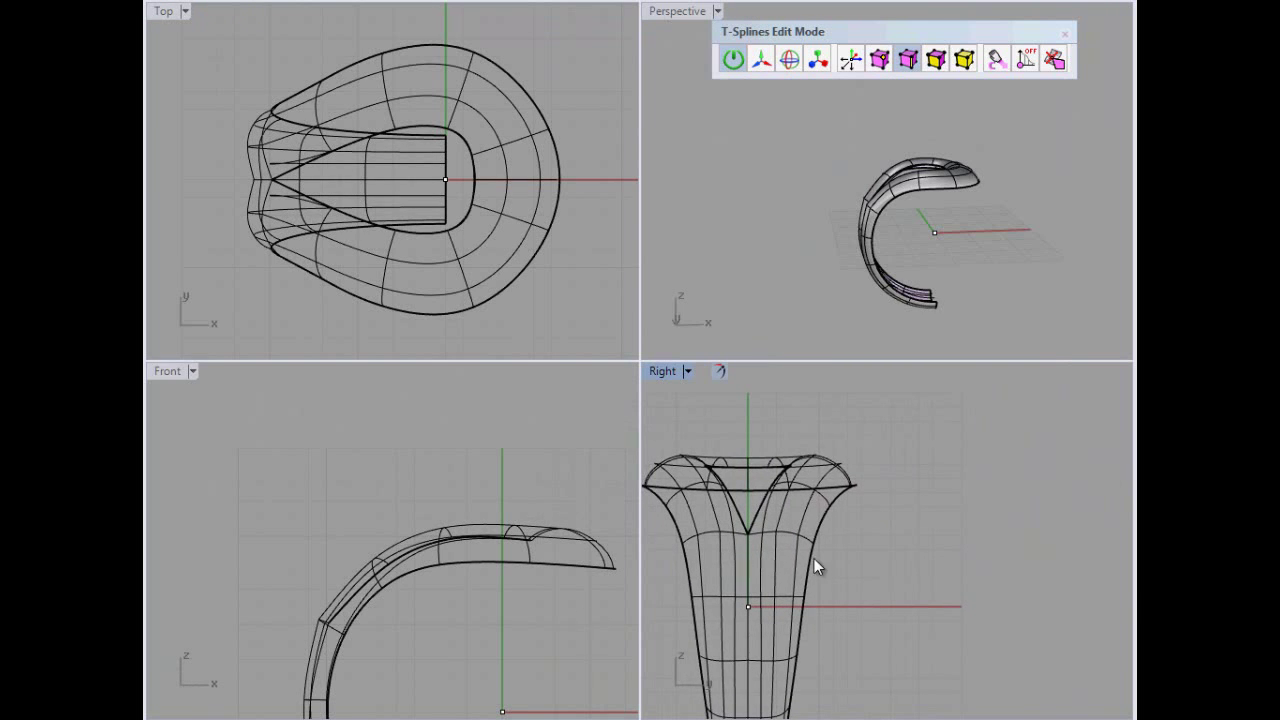
{"action": "right_click_drag", "start_coordinate": [485, 563], "coordinate": [380, 478]}
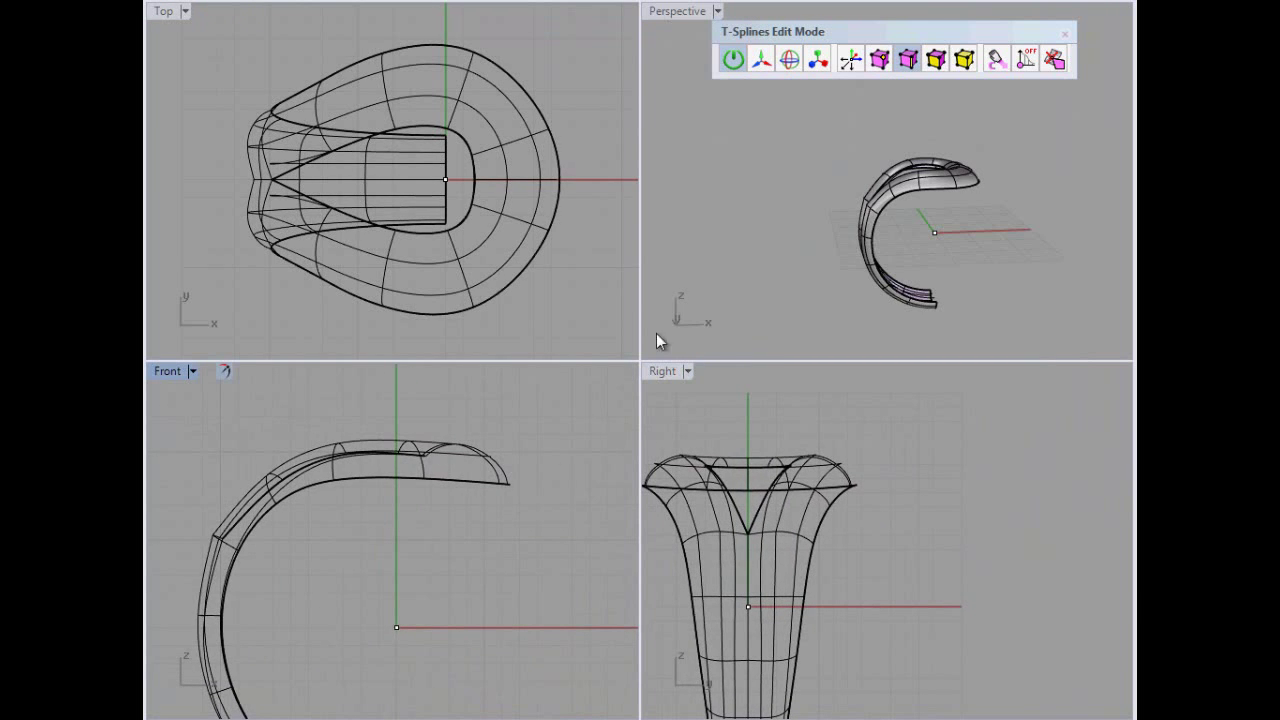
{"action": "scroll", "coordinate": [1000, 237], "scroll_direction": "up", "scroll_amount": 5}
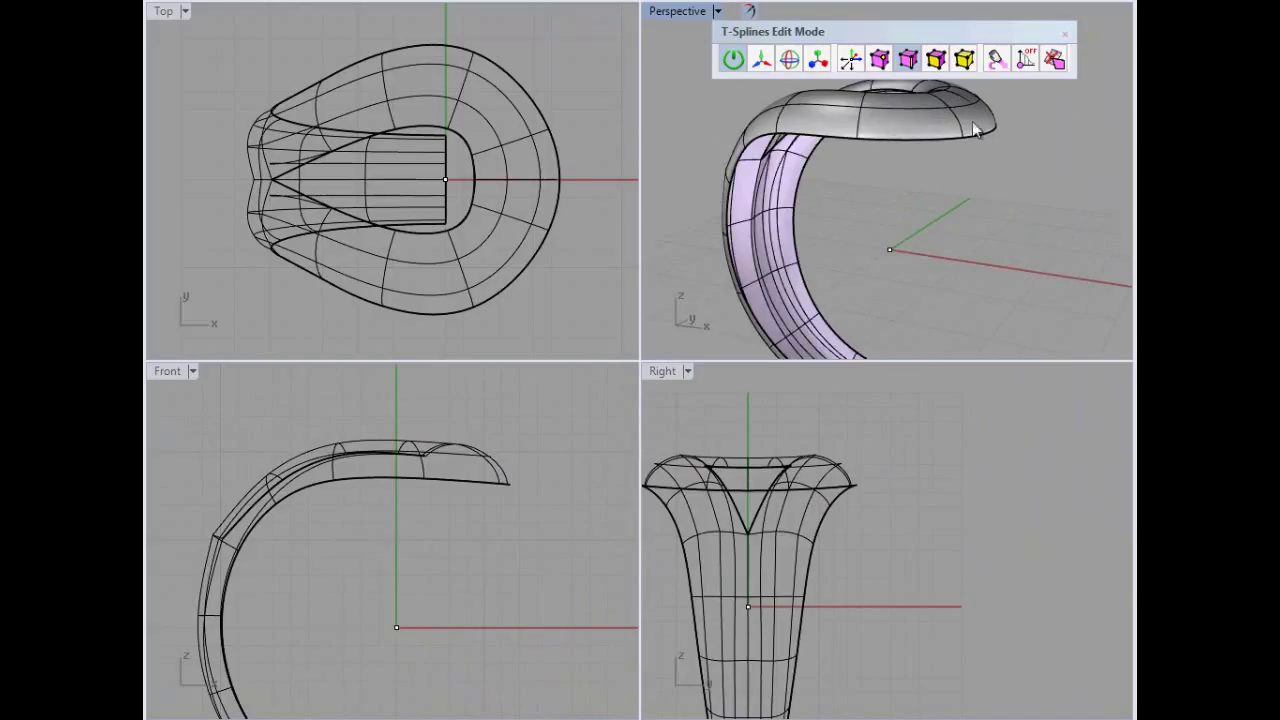
Select the outer edge at the front tip of the ring's top loop and lower it with the translation manipulator.
{"action": "left_click", "coordinate": [981, 140]}
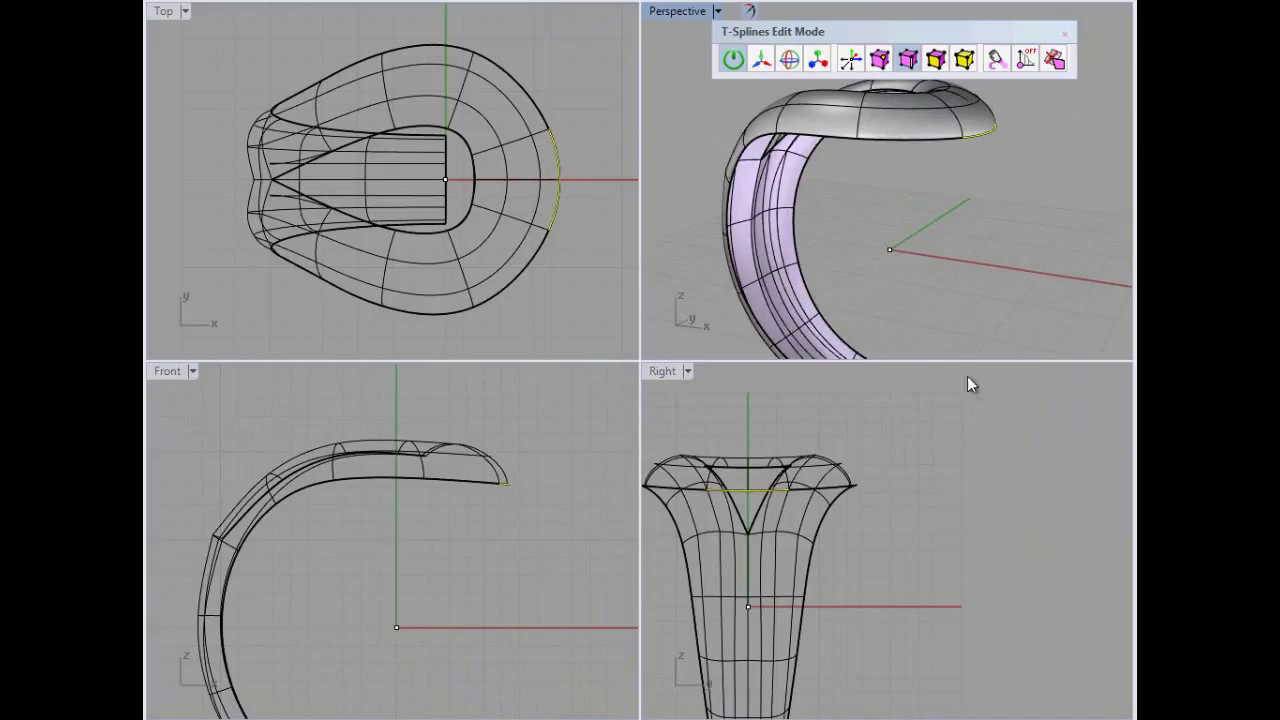
{"action": "left_click", "coordinate": [790, 59]}
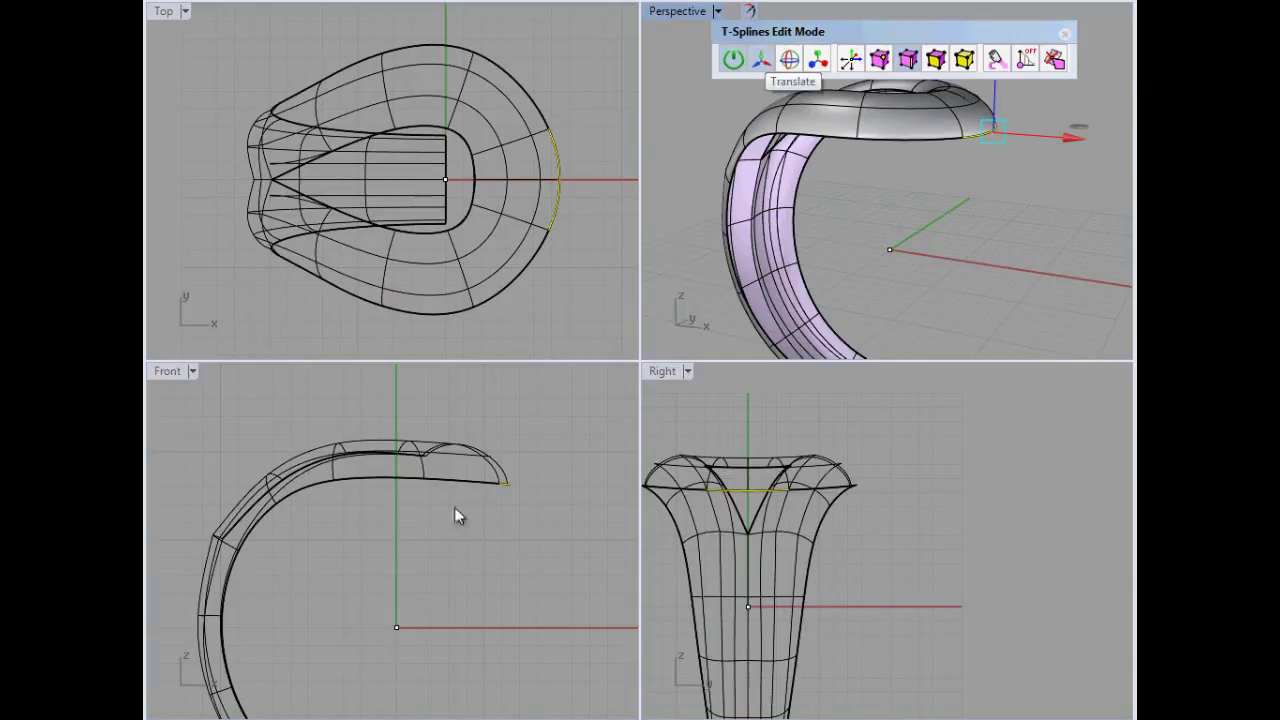
{"action": "double_click", "coordinate": [678, 12]}
{"action": "left_click_drag", "start_coordinate": [860, 182], "coordinate": [859, 230]}
{"action": "left_click", "coordinate": [715, 505]}
Move the inner edge at the front of the loop's opening slightly toward the opening's centre.
{"action": "right_click_drag", "start_coordinate": [715, 504], "coordinate": [886, 511]}
{"action": "scroll", "coordinate": [790, 370], "scroll_direction": "up", "scroll_amount": 4}
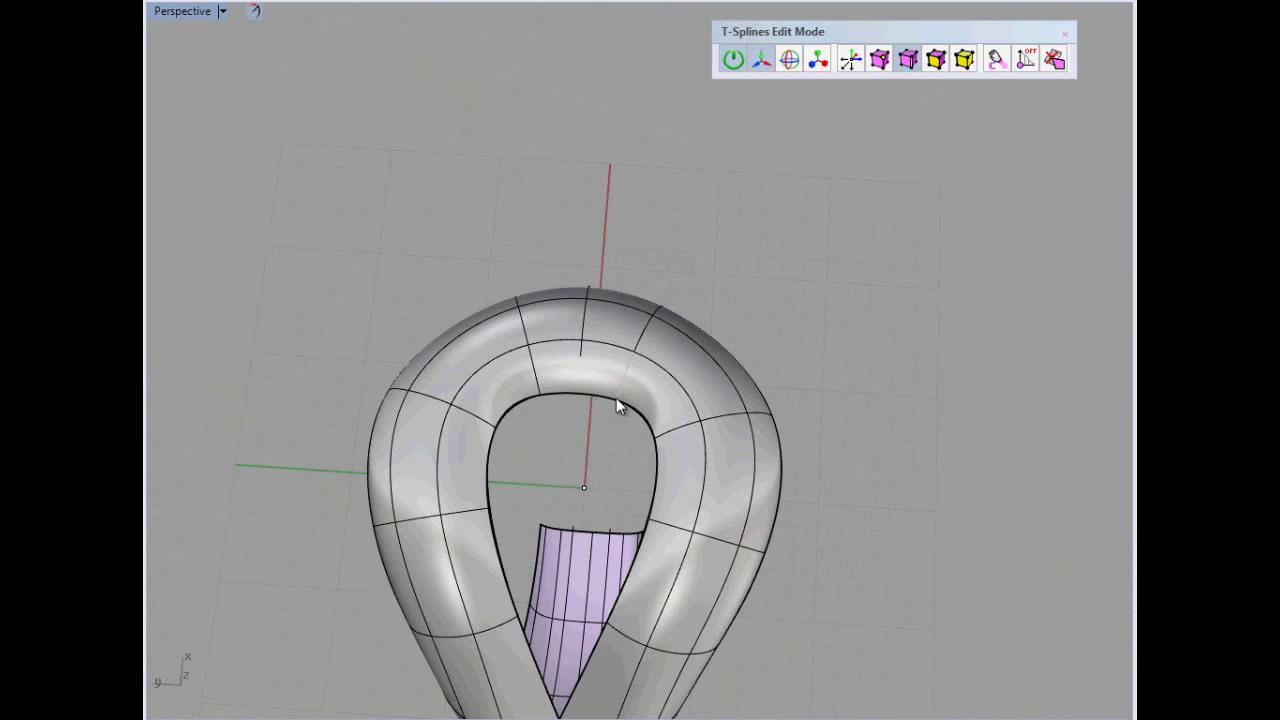
{"action": "left_click", "coordinate": [575, 395]}
{"action": "left_click_drag", "start_coordinate": [584, 316], "coordinate": [590, 336]}
{"action": "left_click", "coordinate": [889, 387]}
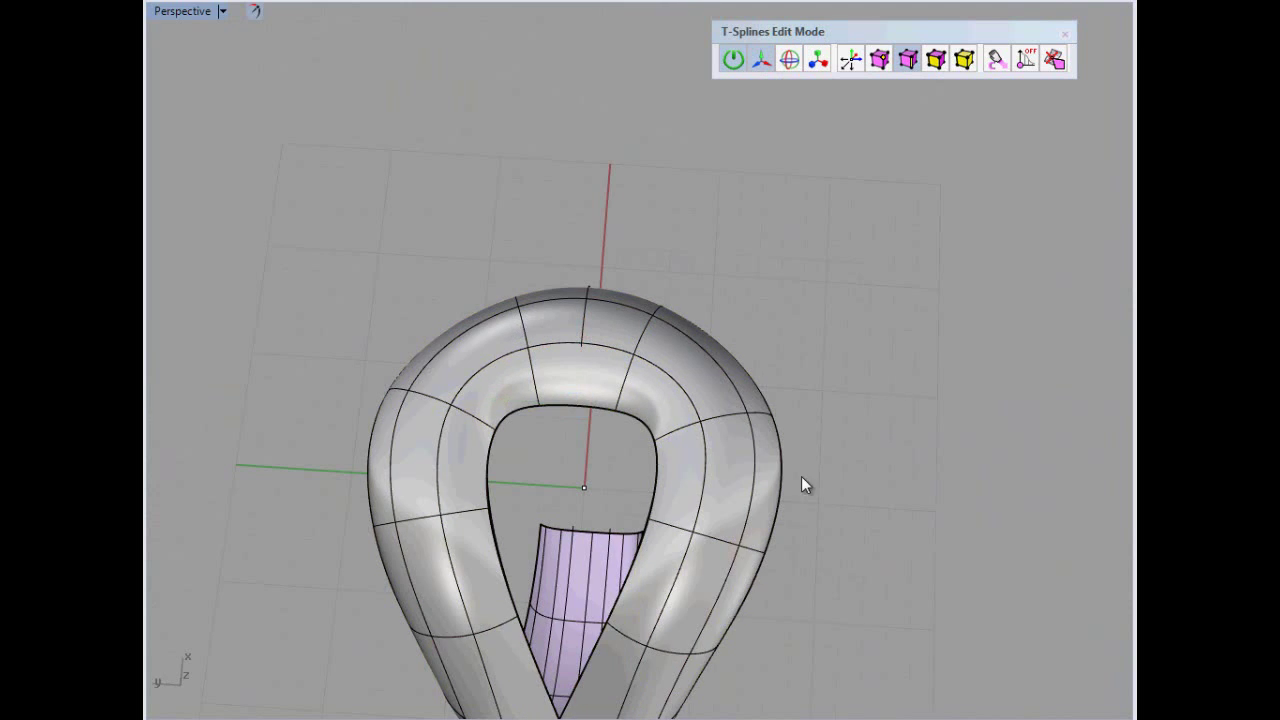
{"action": "right_click_drag", "start_coordinate": [878, 504], "coordinate": [482, 391]}
{"action": "double_click", "coordinate": [500, 356]}
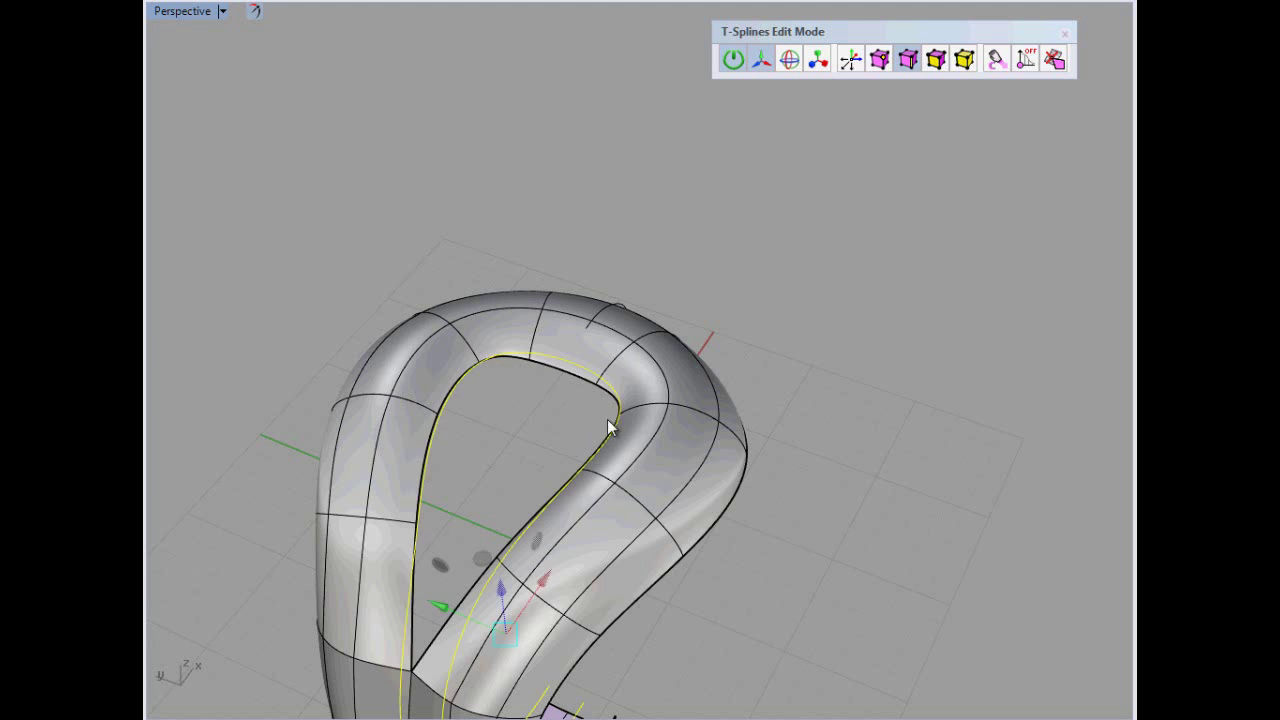
{"action": "left_click", "coordinate": [796, 397]}
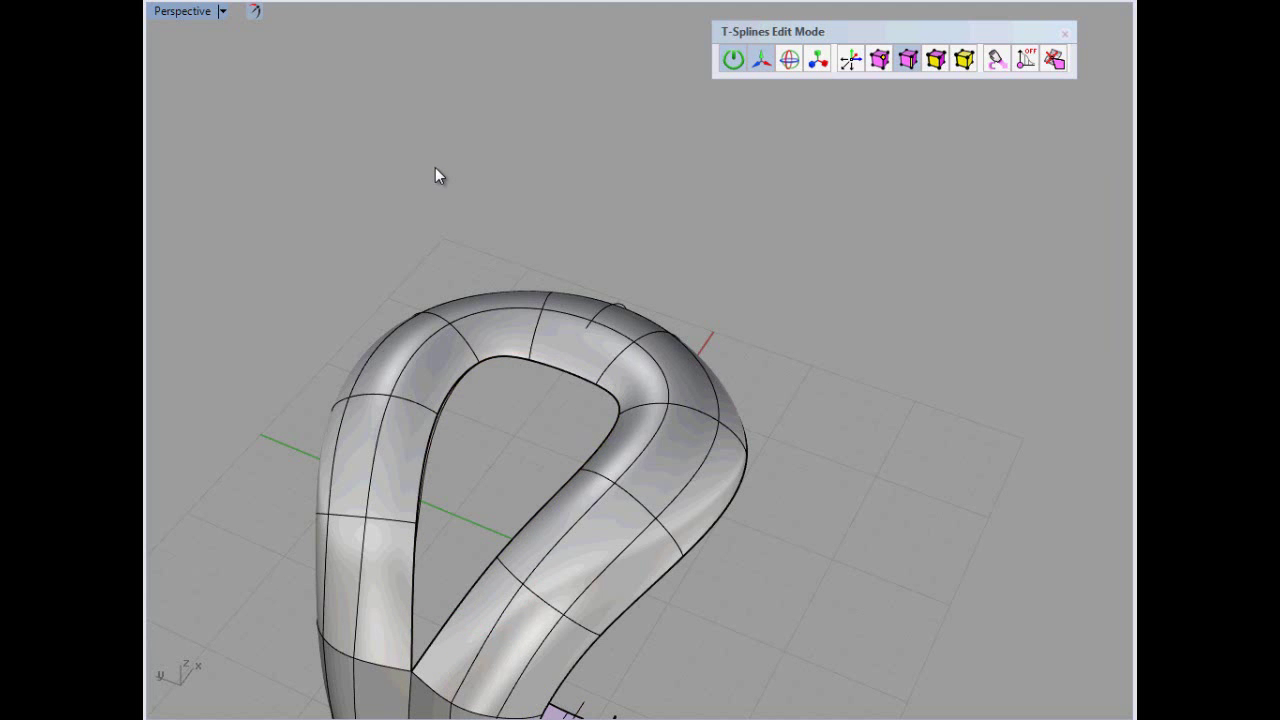
{"action": "key", "text": "ctrl+z"}
Select the middle contour edge at the front of the top loop and move it slightly upward.
{"action": "right_click_drag", "start_coordinate": [726, 327], "coordinate": [737, 383]}
{"action": "left_click", "coordinate": [741, 398]}
{"action": "left_click_drag", "start_coordinate": [740, 398], "coordinate": [843, 405]}
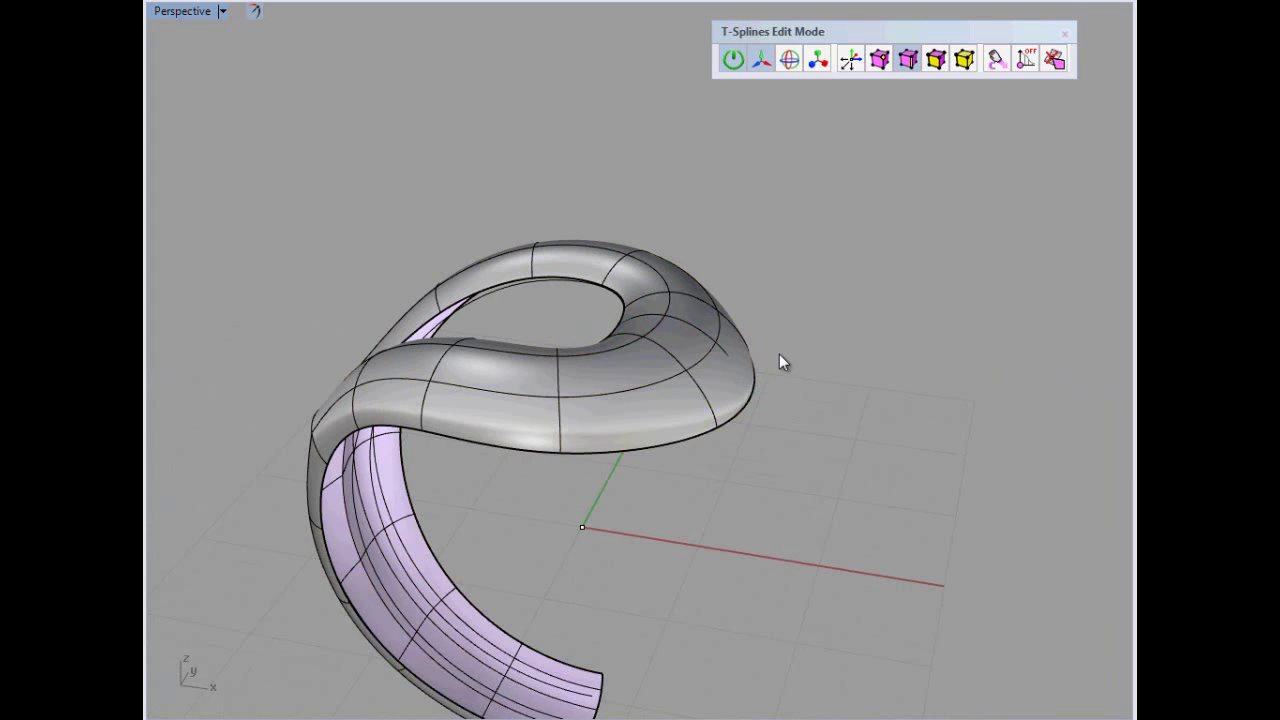
{"action": "left_click", "coordinate": [708, 348]}
{"action": "left_click_drag", "start_coordinate": [725, 268], "coordinate": [740, 254]}
{"action": "left_click", "coordinate": [911, 351]}
{"action": "right_click_drag", "start_coordinate": [911, 351], "coordinate": [820, 526]}
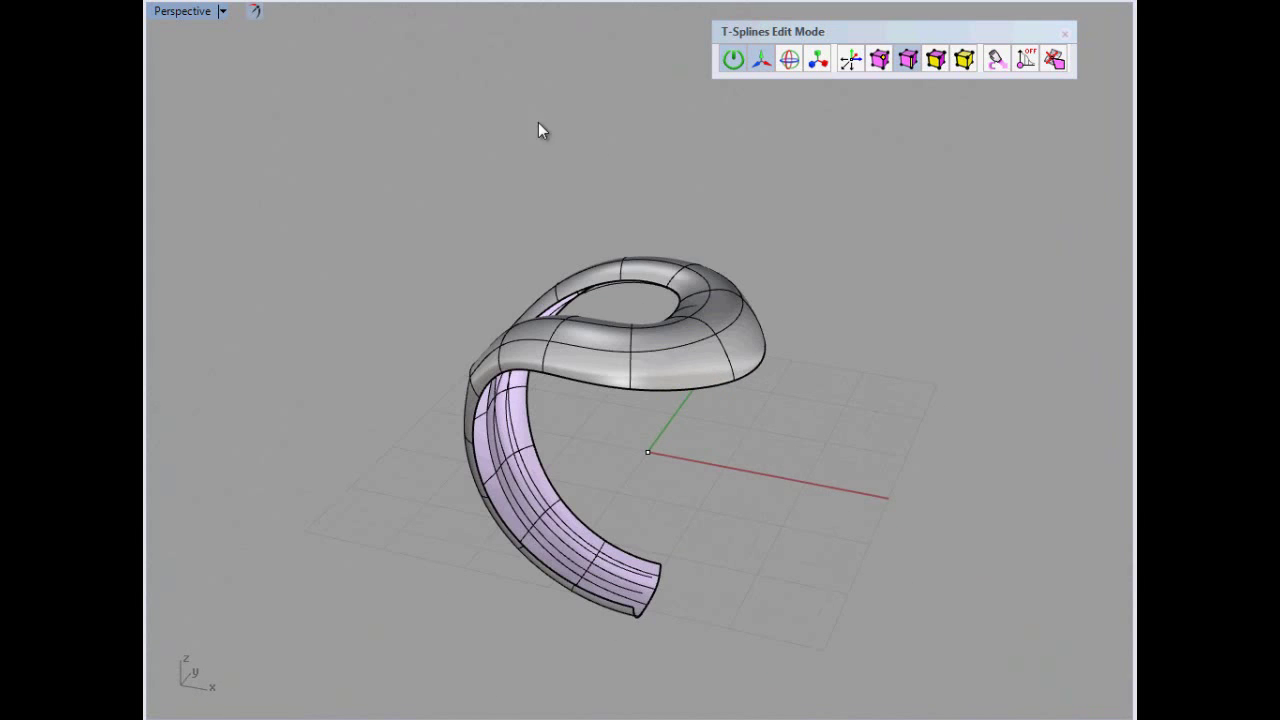
Thicken the whole T-spline ring surface to give the band wall thickness.
{"action": "left_click", "coordinate": [604, 353]}
{"action": "key", "text": "Tab"}
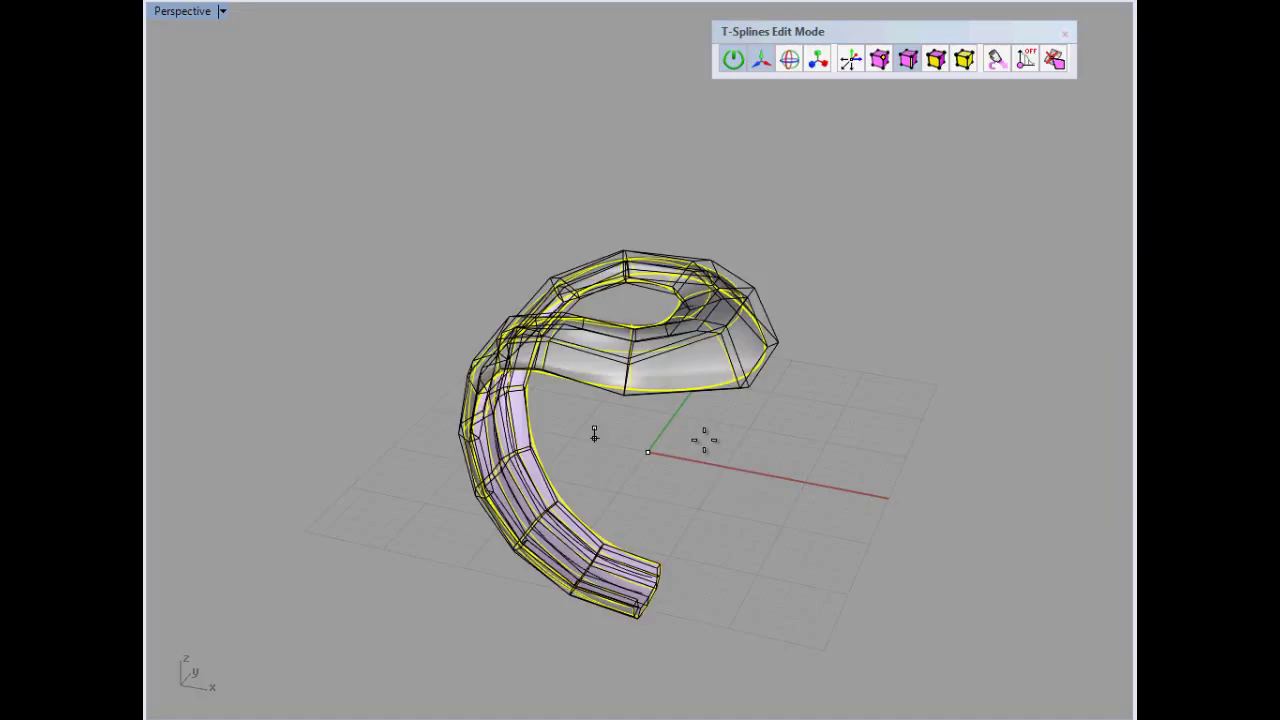
{"action": "key", "text": "Tab"}
{"action": "key", "text": "Escape"}
{"action": "right_click_drag", "start_coordinate": [704, 441], "coordinate": [814, 427]}
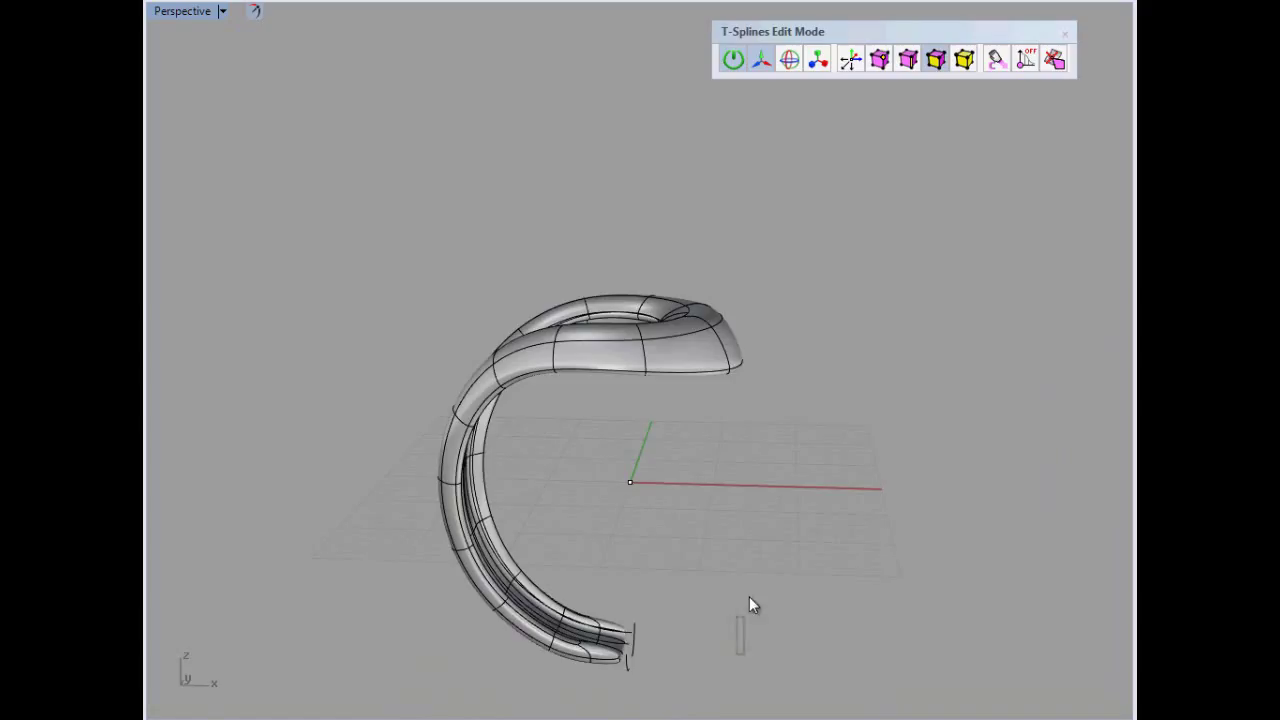
Select only the rounded end faces closing the band's lower end, leaving out the curves, and delete them to open the end.
{"action": "right_click_drag", "start_coordinate": [751, 606], "coordinate": [620, 560]}
{"action": "scroll", "coordinate": [591, 535], "scroll_direction": "up", "scroll_amount": 5}
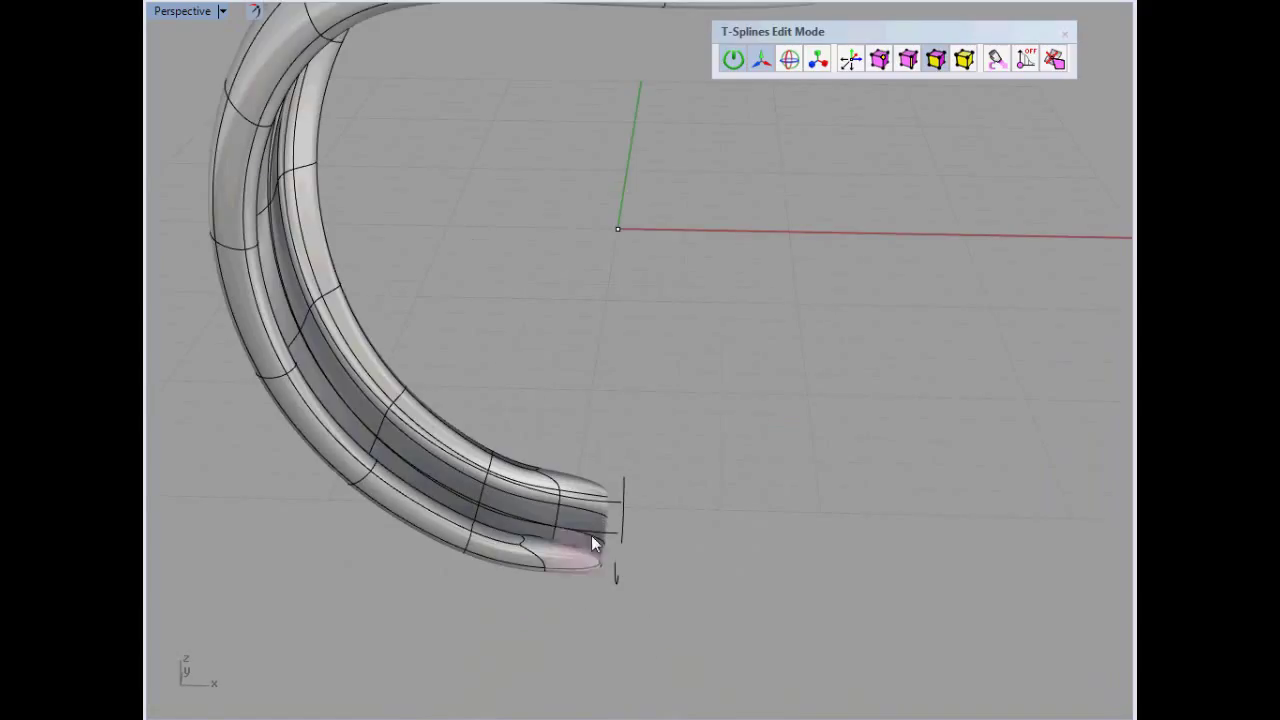
{"action": "left_click_drag", "start_coordinate": [711, 432], "coordinate": [587, 595]}
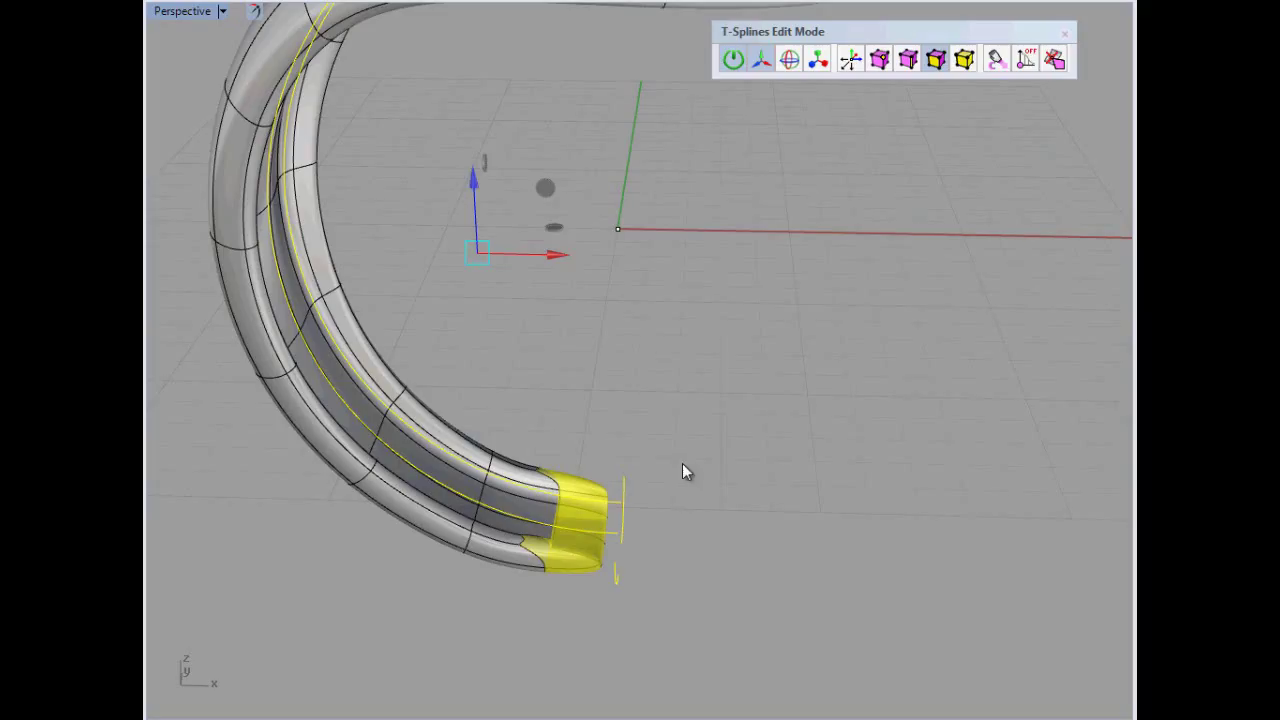
{"action": "left_click_drag", "start_coordinate": [620, 606], "coordinate": [621, 616]}
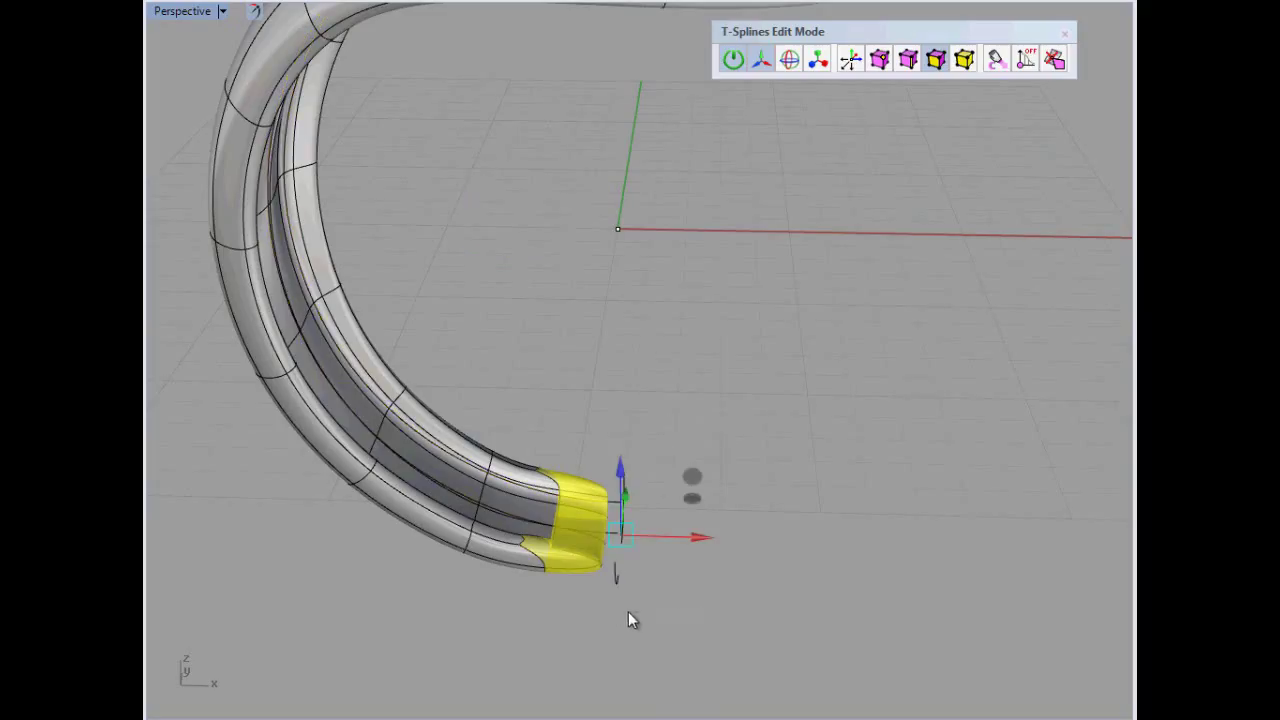
{"action": "left_click", "coordinate": [782, 583]}
{"action": "right_click_drag", "start_coordinate": [766, 583], "coordinate": [770, 480]}
Switch to whole-object selection and set the viewport display to tsShiny to check the ring's surface smoothness.
{"action": "left_click", "coordinate": [962, 62]}
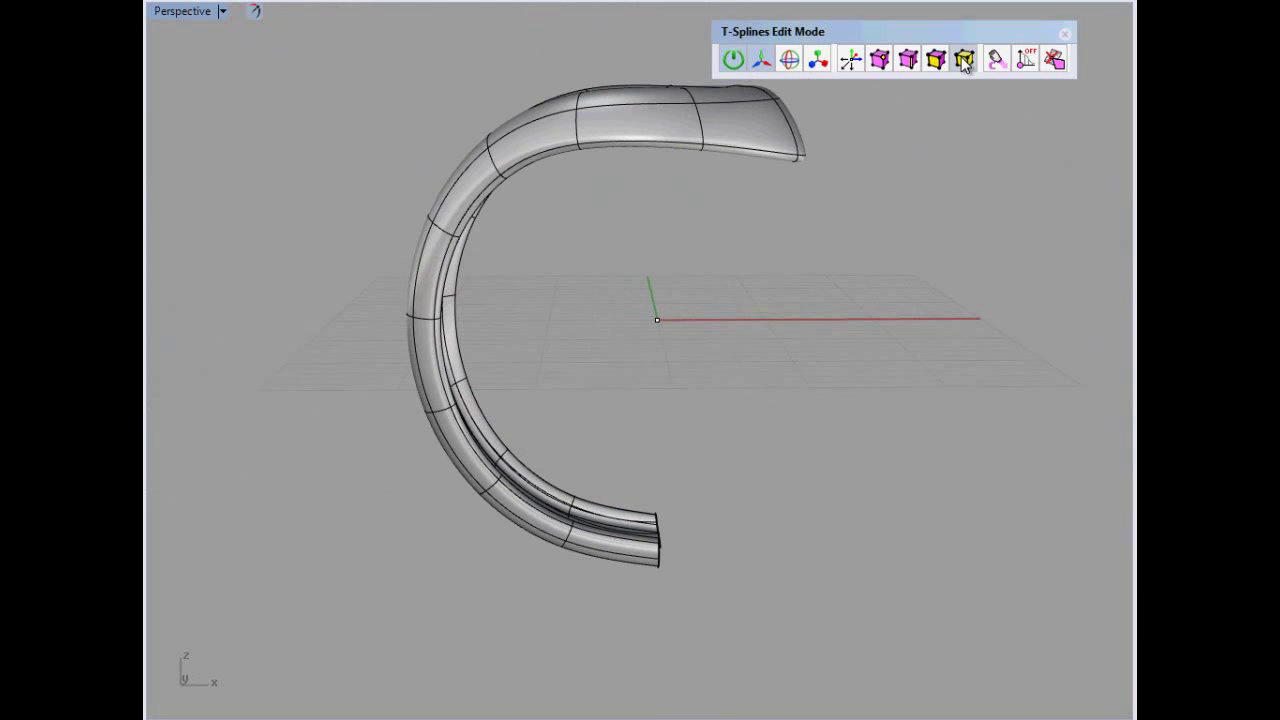
{"action": "right_click_drag", "start_coordinate": [206, 63], "coordinate": [730, 470]}
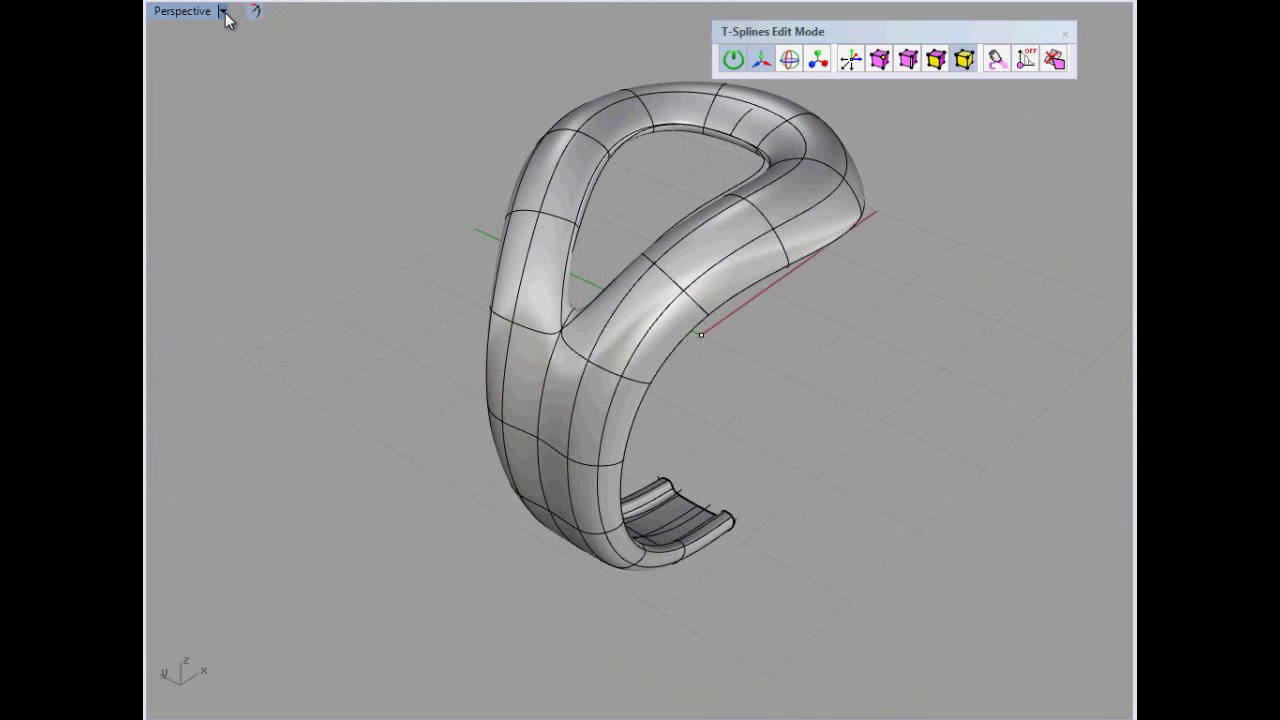
{"action": "left_click", "coordinate": [223, 11]}
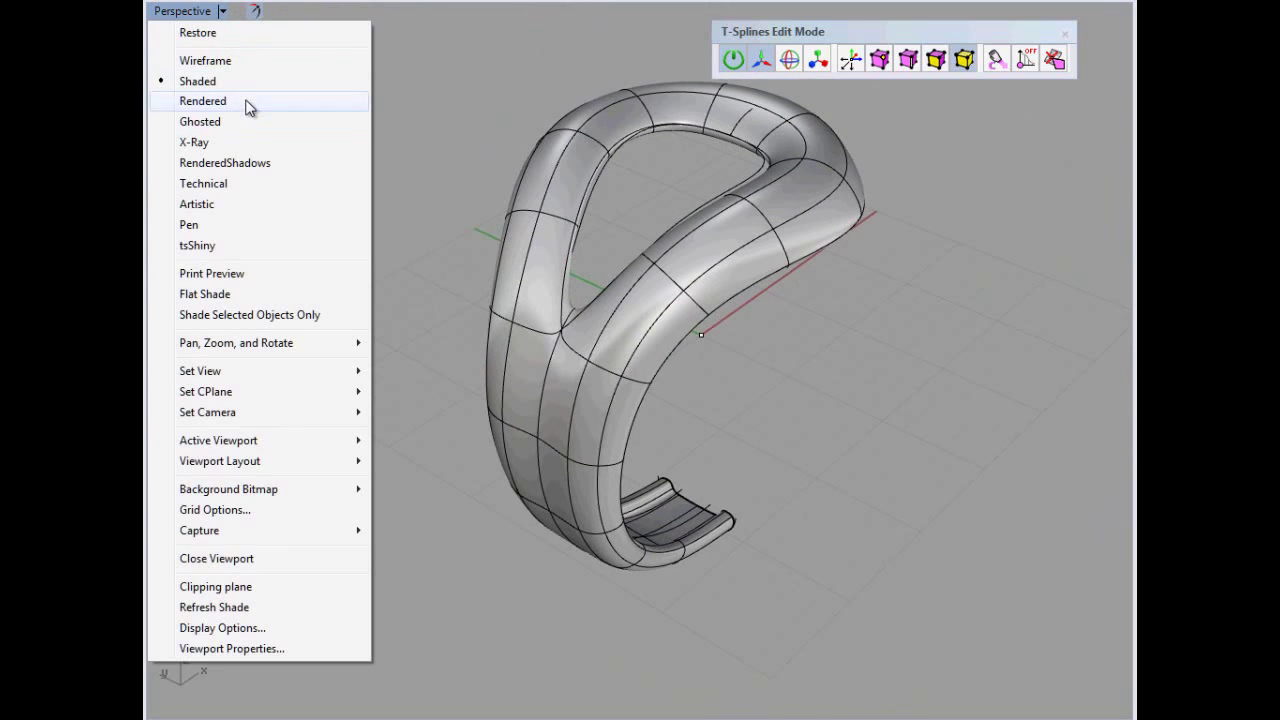
{"action": "left_click", "coordinate": [253, 246]}
{"action": "mouse_move", "coordinate": [393, 443]}
{"action": "right_mouse_down"}
{"action": "mouse_move", "coordinate": [477, 563]}
{"action": "mouse_move", "coordinate": [458, 646]}
{"action": "mouse_move", "coordinate": [206, 431]}
{"action": "mouse_move", "coordinate": [1068, 349]}
{"action": "mouse_move", "coordinate": [186, 152]}
{"action": "mouse_move", "coordinate": [270, 161]}
{"action": "mouse_move", "coordinate": [363, 481]}
{"action": "right_mouse_up"}
{"action": "right_click_drag", "start_coordinate": [367, 435], "coordinate": [340, 462]}
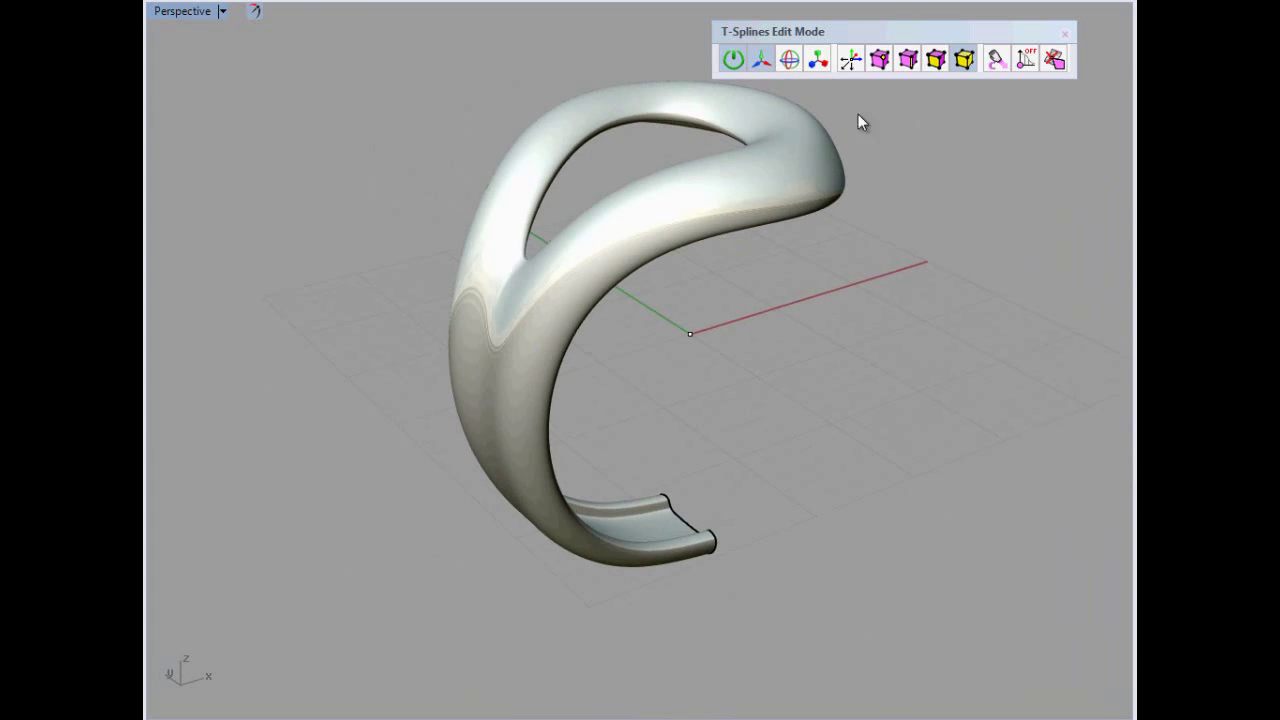
In edge selection mode, edit the short central edge running down from the shank split to even out the groove there.
{"action": "left_click", "coordinate": [222, 11]}
{"action": "left_click", "coordinate": [934, 62]}
{"action": "left_click", "coordinate": [908, 60]}
{"action": "right_click_drag", "start_coordinate": [770, 455], "coordinate": [608, 323]}
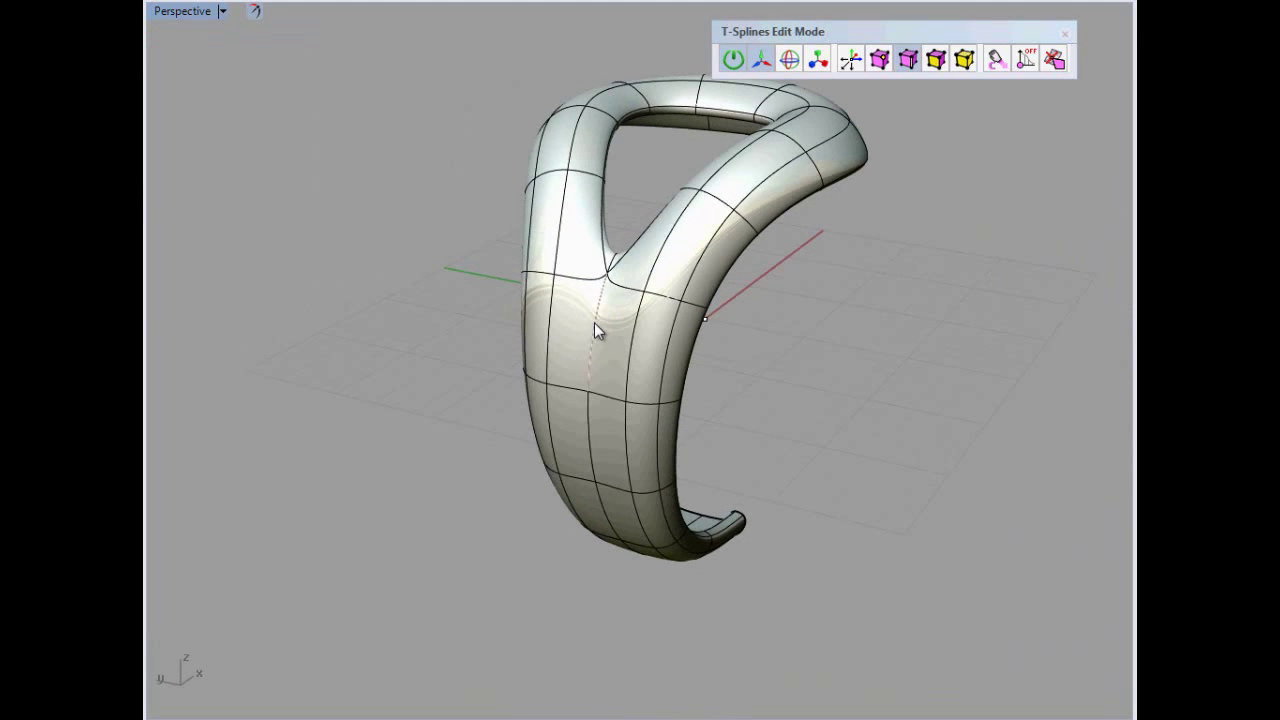
{"action": "left_click", "coordinate": [594, 322]}
{"action": "left_click_drag", "start_coordinate": [633, 317], "coordinate": [883, 427]}
{"action": "right_click_drag", "start_coordinate": [883, 427], "coordinate": [846, 357]}
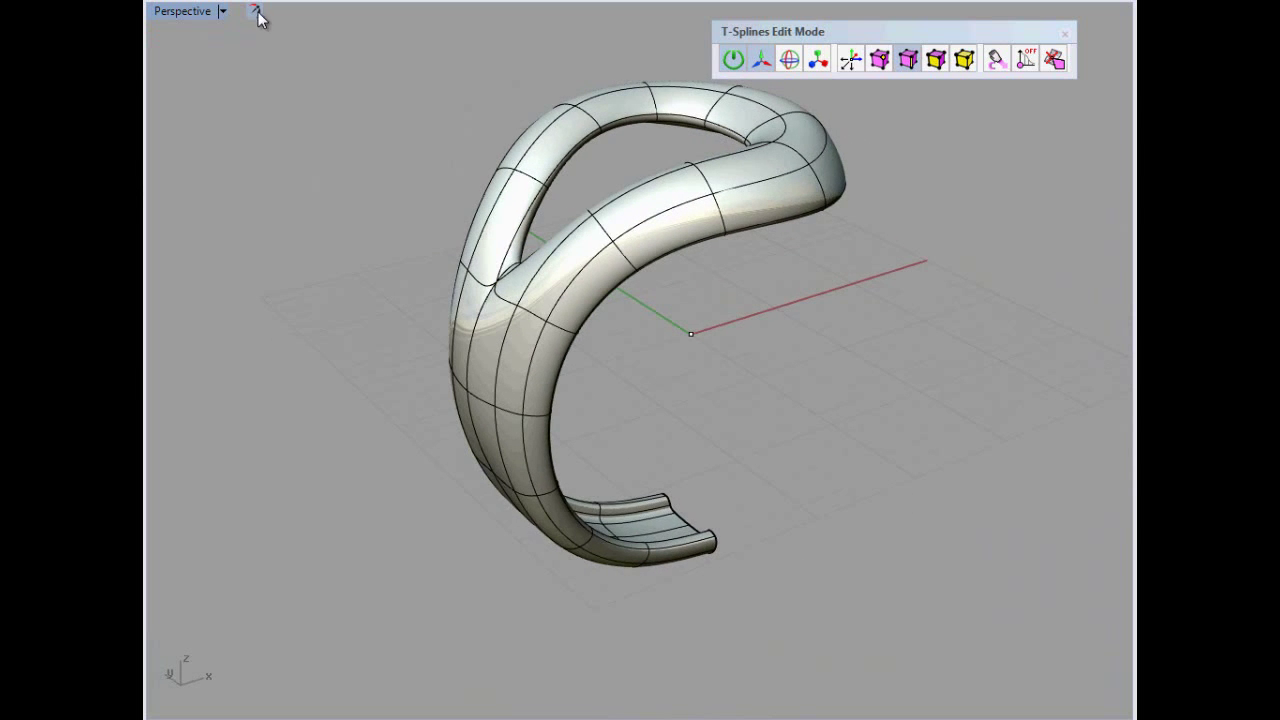
Return to whole-object selection and inspect the glossy ring from the inside, the underside and the side.
{"action": "left_click", "coordinate": [964, 59]}
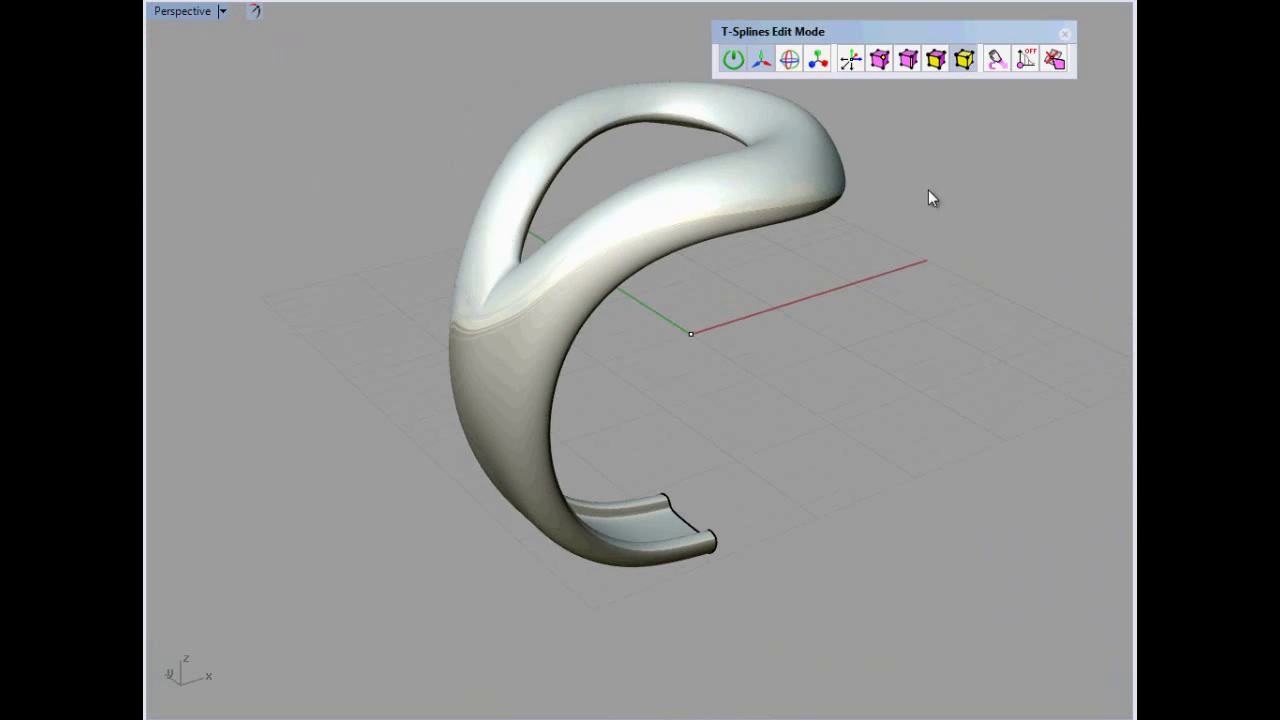
{"action": "right_click_drag", "start_coordinate": [928, 194], "coordinate": [509, 140]}
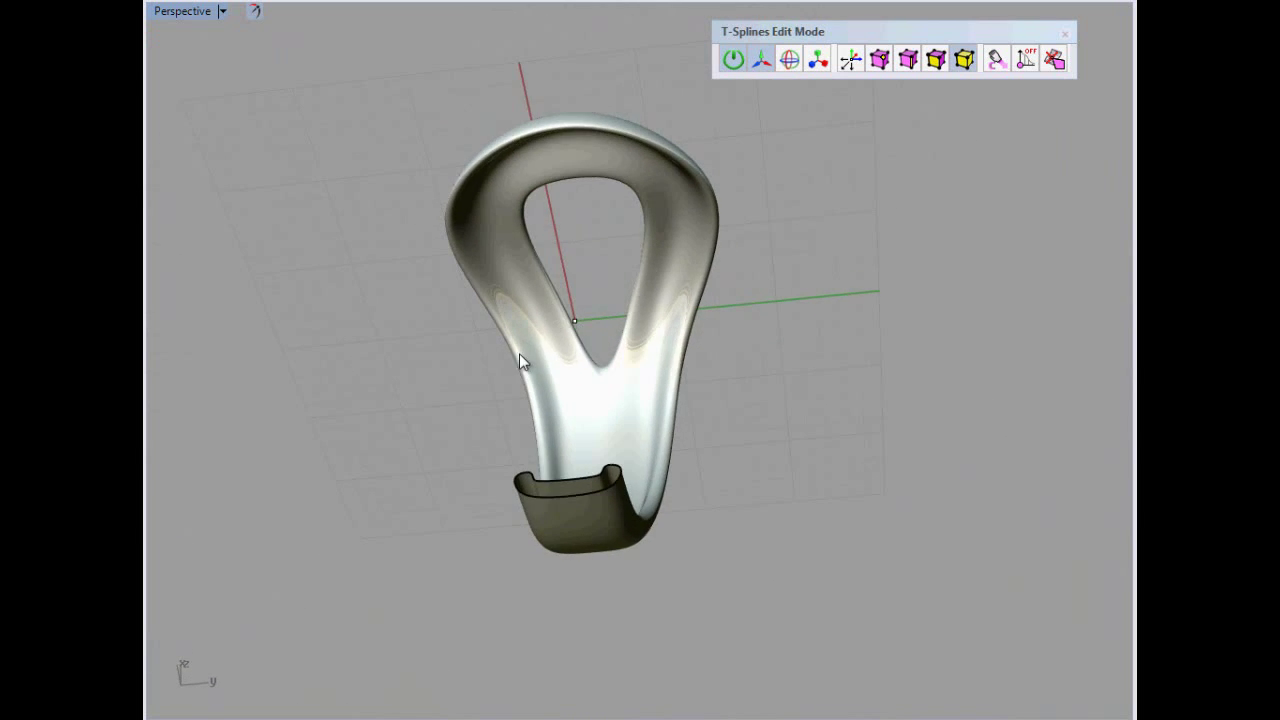
{"action": "right_click_drag", "start_coordinate": [519, 355], "coordinate": [563, 538]}
{"action": "right_click_drag", "start_coordinate": [449, 306], "coordinate": [860, 350]}
{"action": "scroll", "coordinate": [938, 354], "scroll_direction": "up", "scroll_amount": 2}
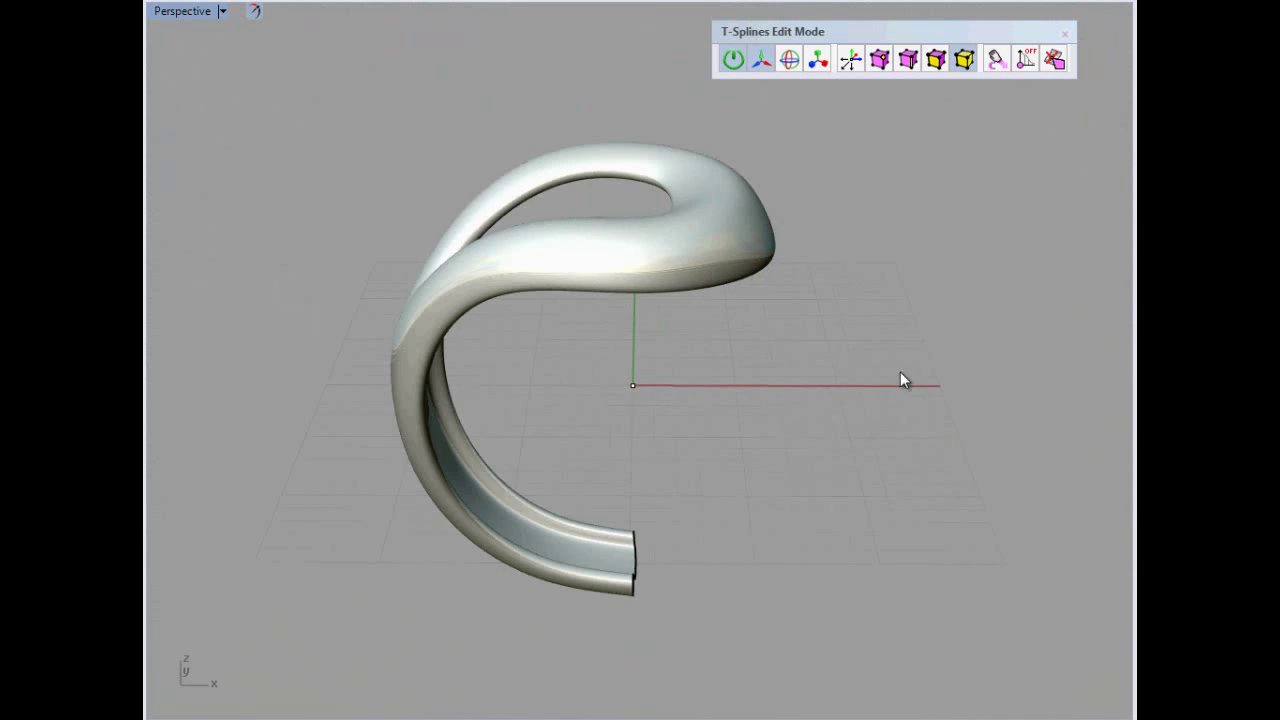